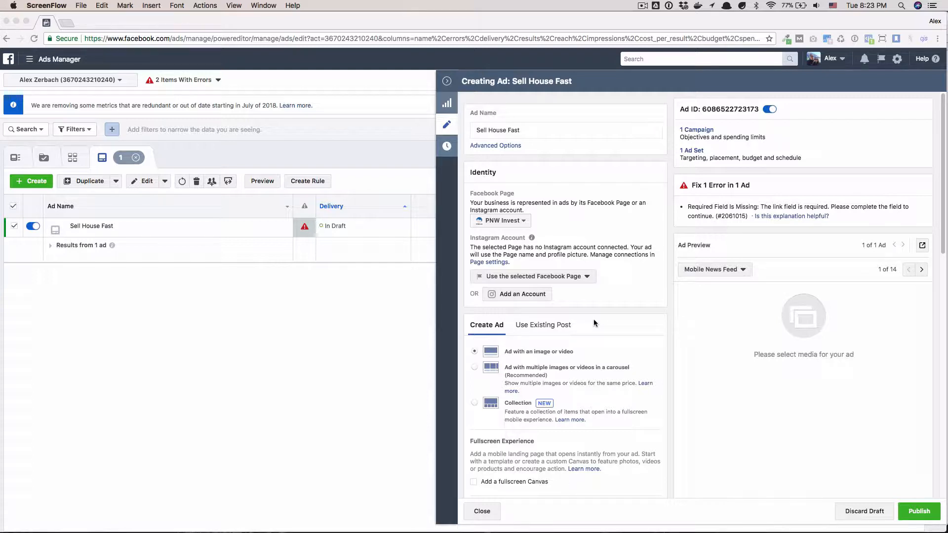
Review the Facebook Pages available for the ad's identity and the ad format options for the Sell House Fast ad.
click(516, 223)
click(517, 226)
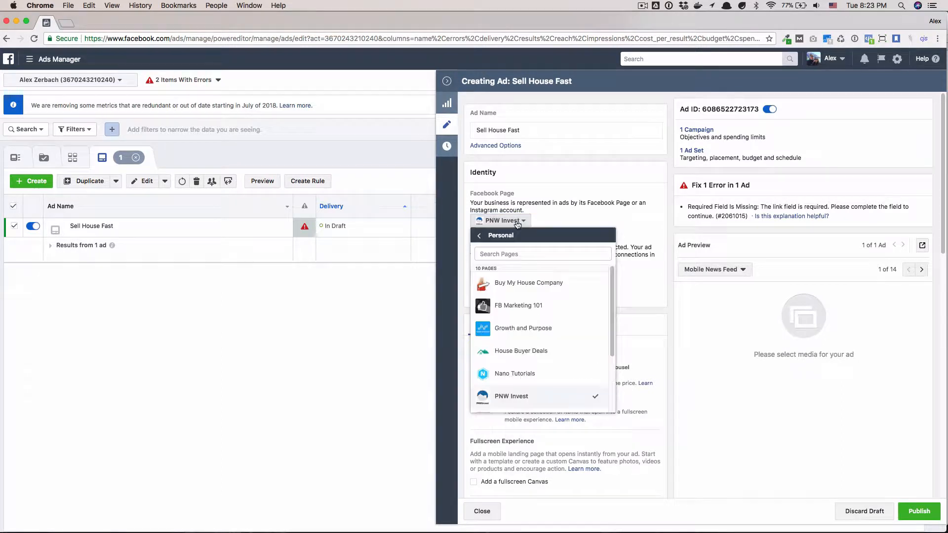
click(547, 223)
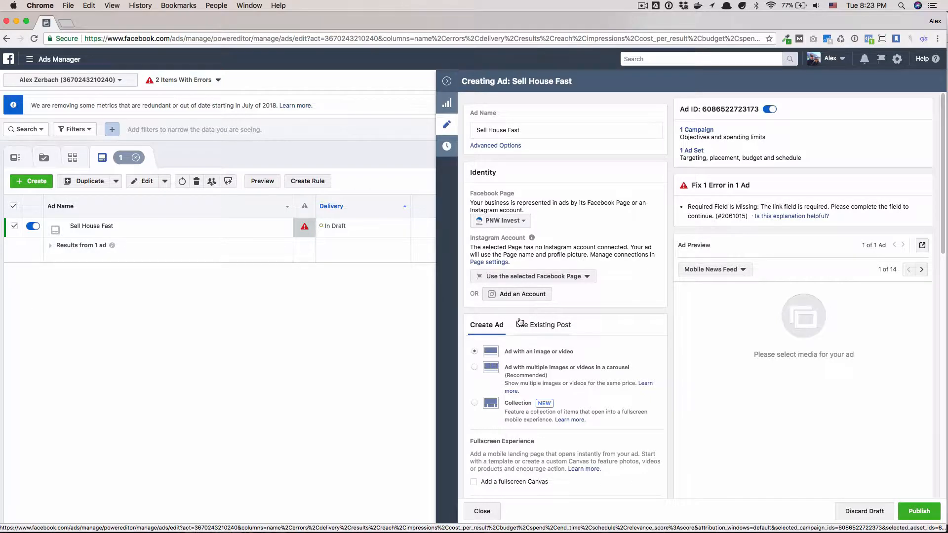
scroll(518, 318, down, 5)
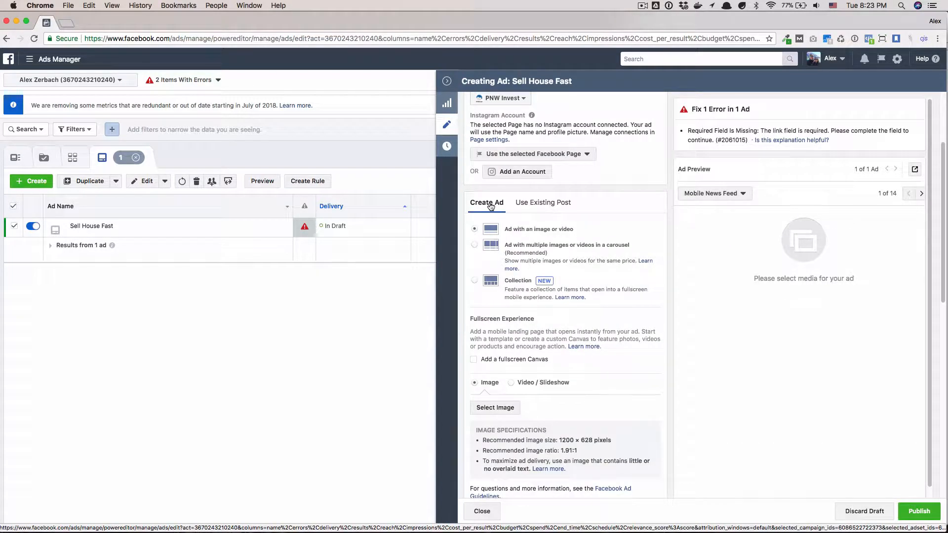
scroll(505, 210, down, 2)
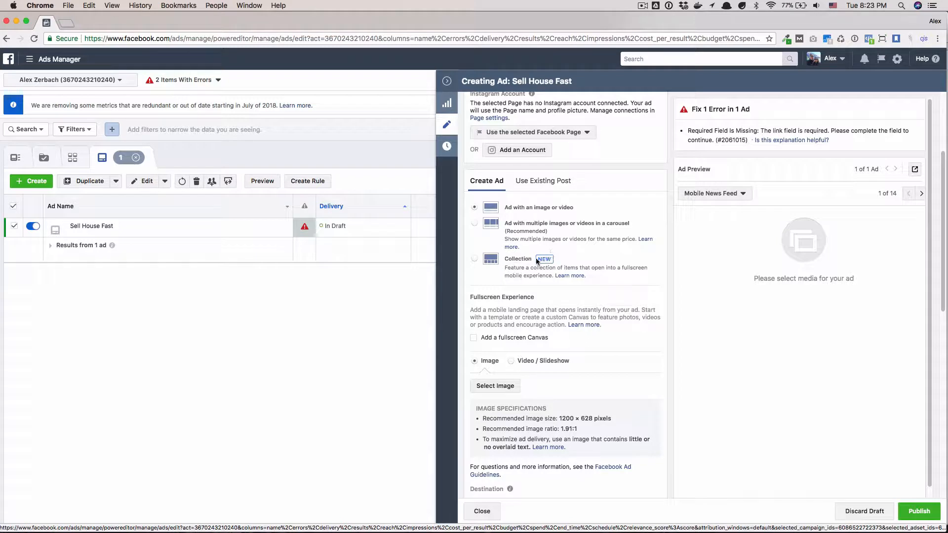
scroll(528, 247, down, 1)
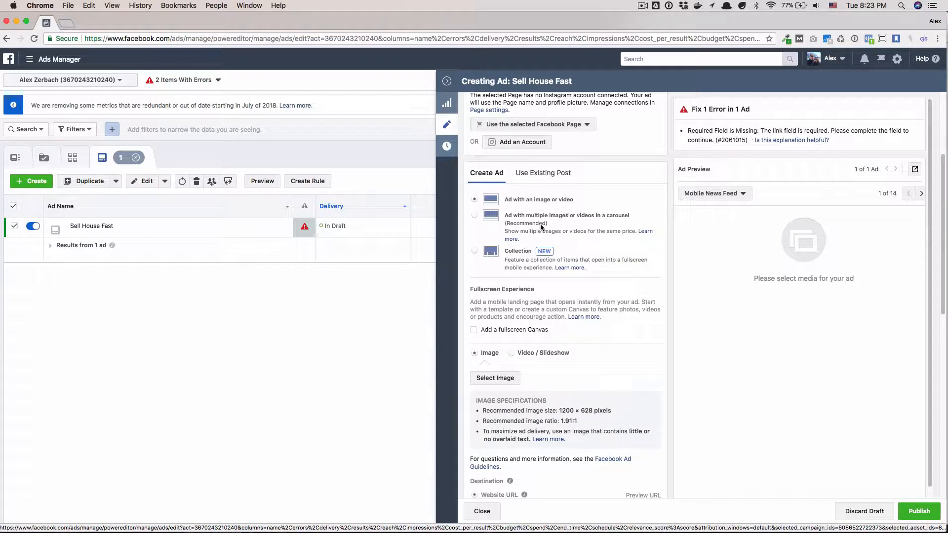
scroll(496, 212, down, 3)
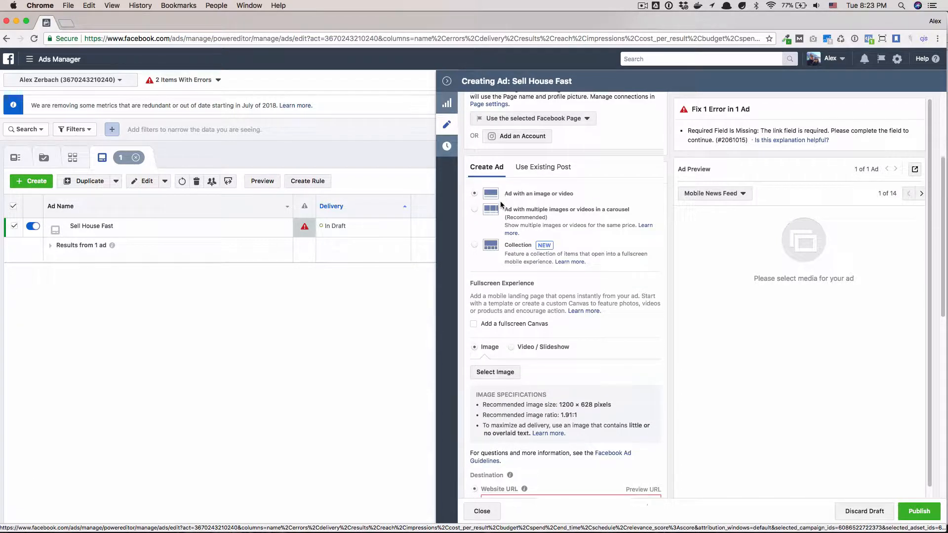
scroll(493, 222, down, 4)
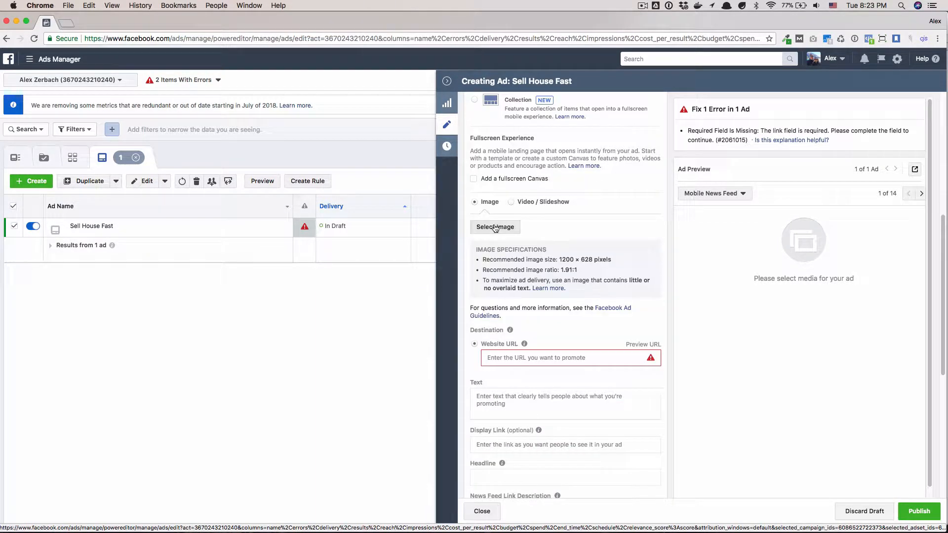
Start selecting an image for the ad and search the free stock images for "house".
click(495, 227)
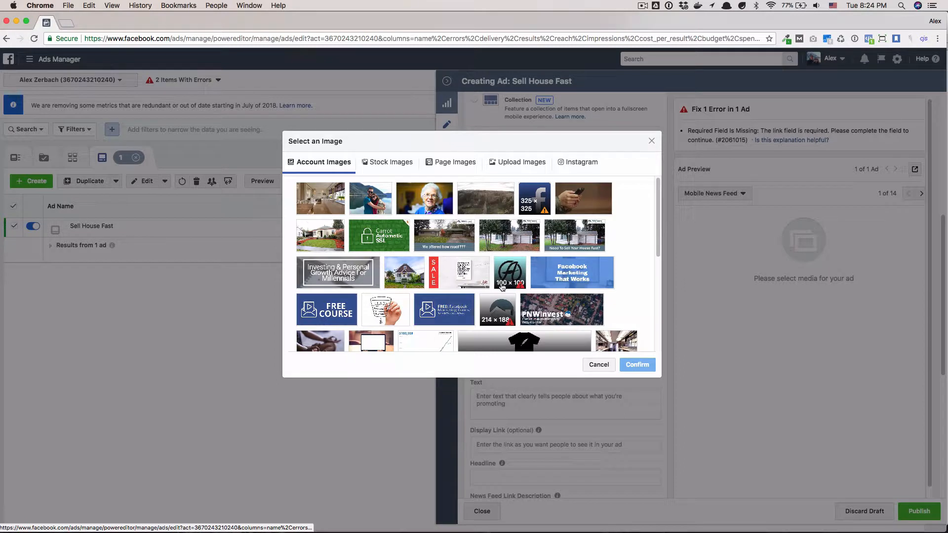
click(398, 163)
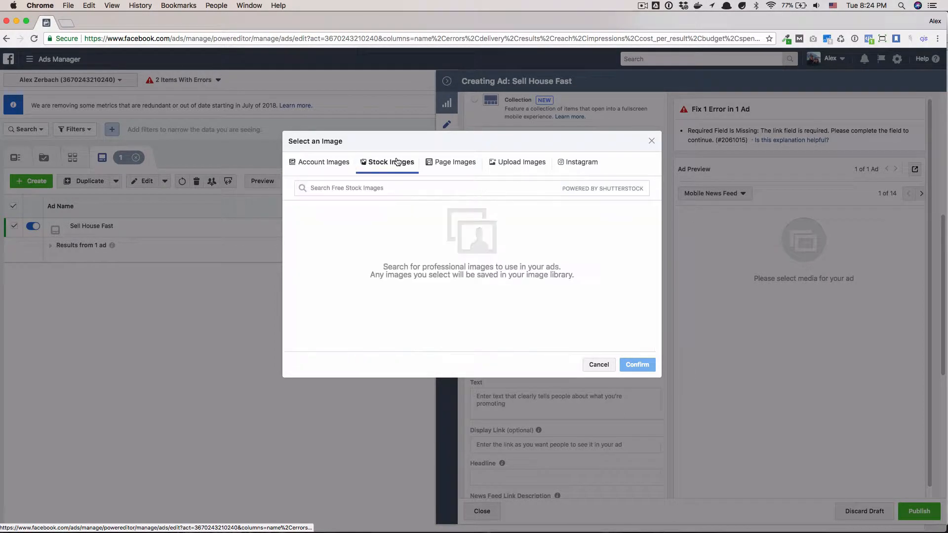
click(407, 189)
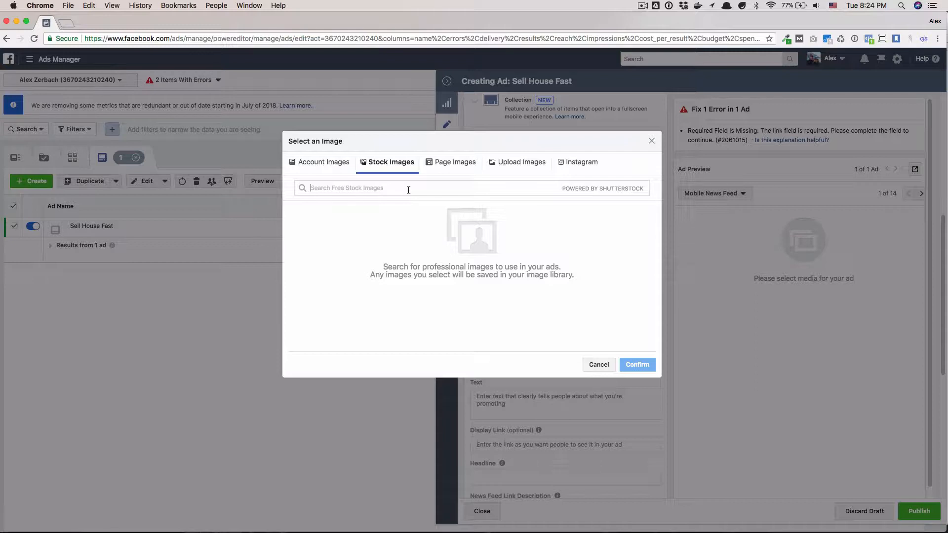
text(house)
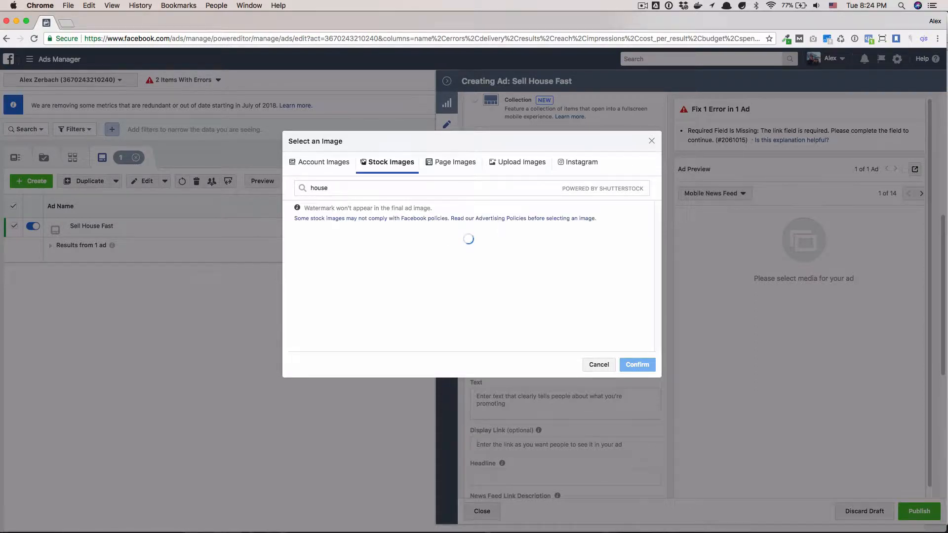
Browse the stock results and use the 1000 × 671 photo of the white house with three dormers and a green lawn as the ad image.
mouse_move(404, 283)
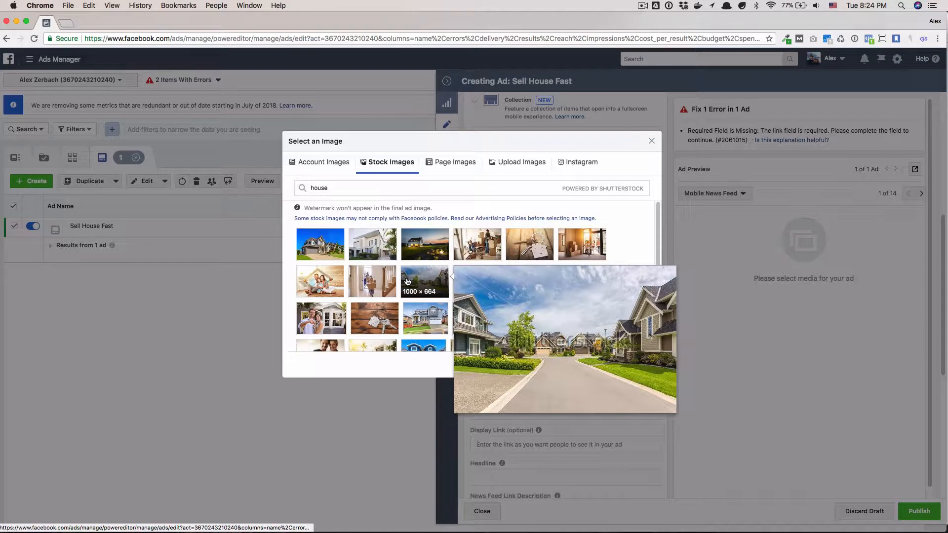
mouse_move(341, 285)
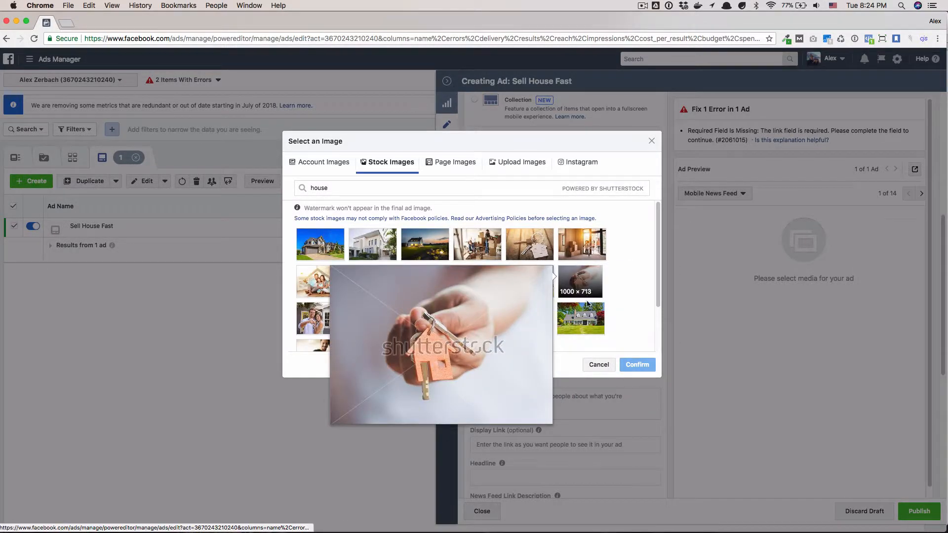
mouse_move(592, 318)
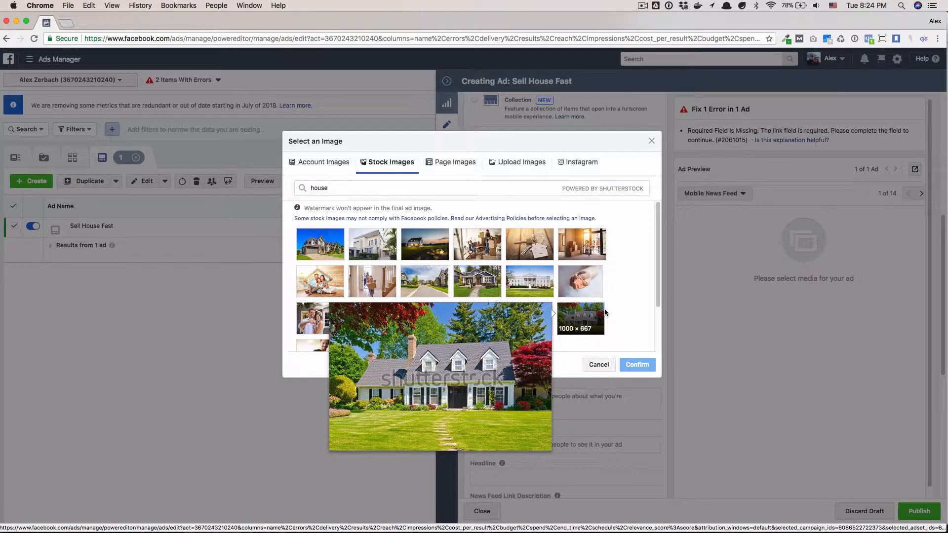
mouse_move(496, 284)
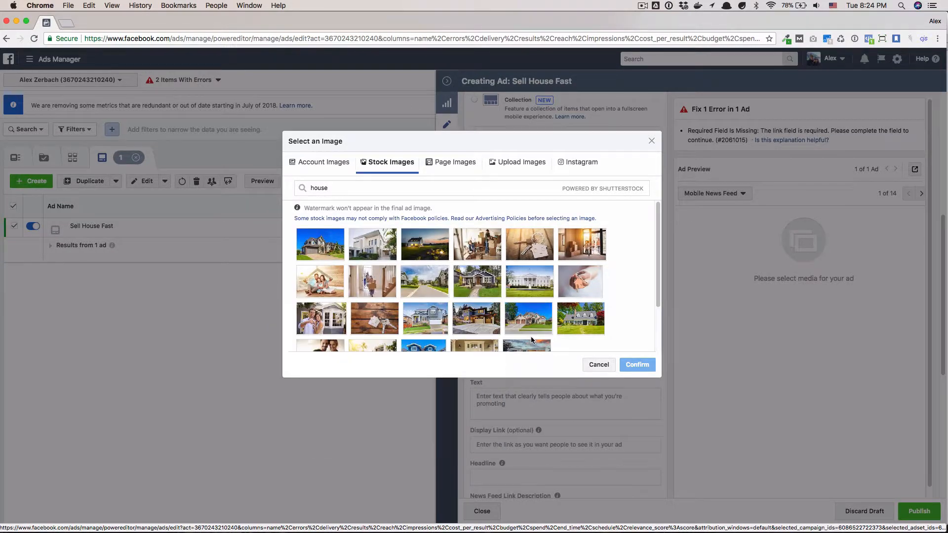
mouse_move(532, 290)
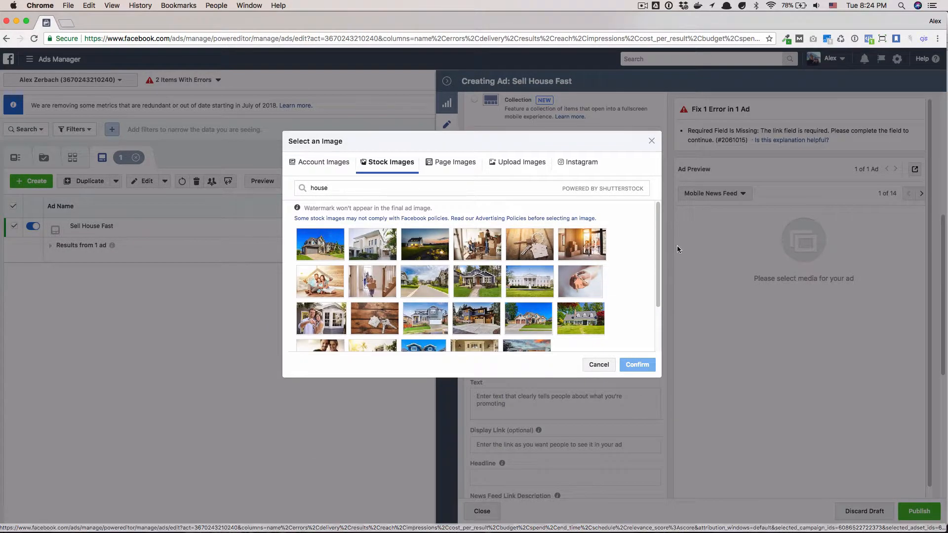
scroll(658, 265, down, 1)
mouse_move(551, 233)
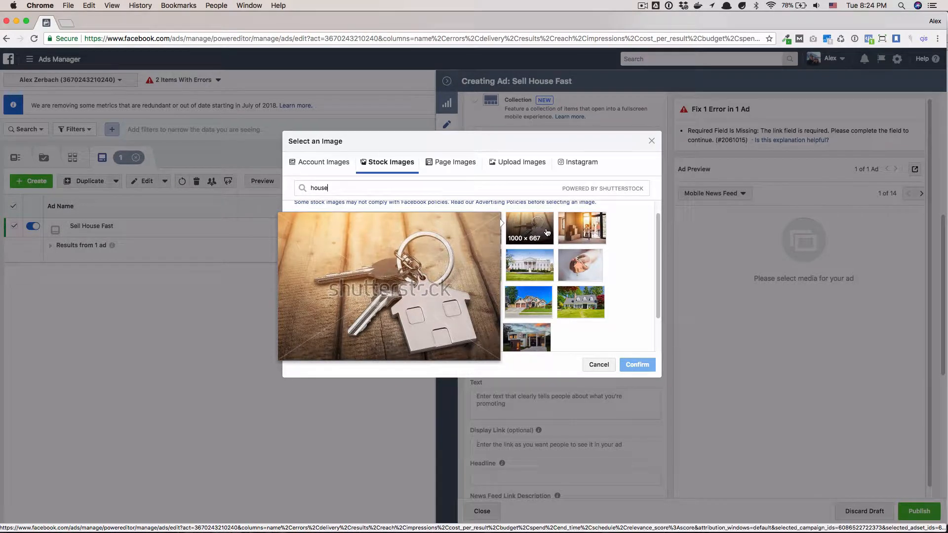
scroll(585, 324, down, 2)
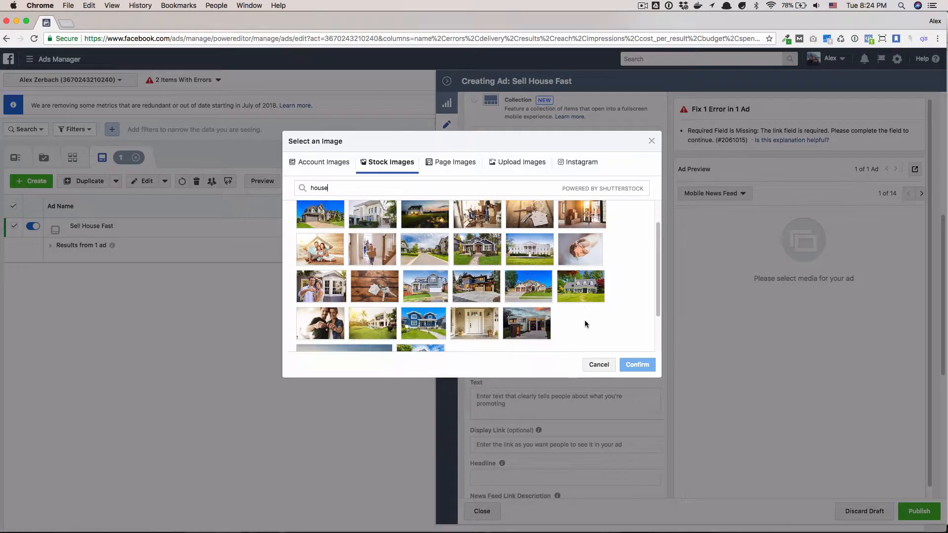
scroll(584, 324, down, 2)
mouse_move(317, 271)
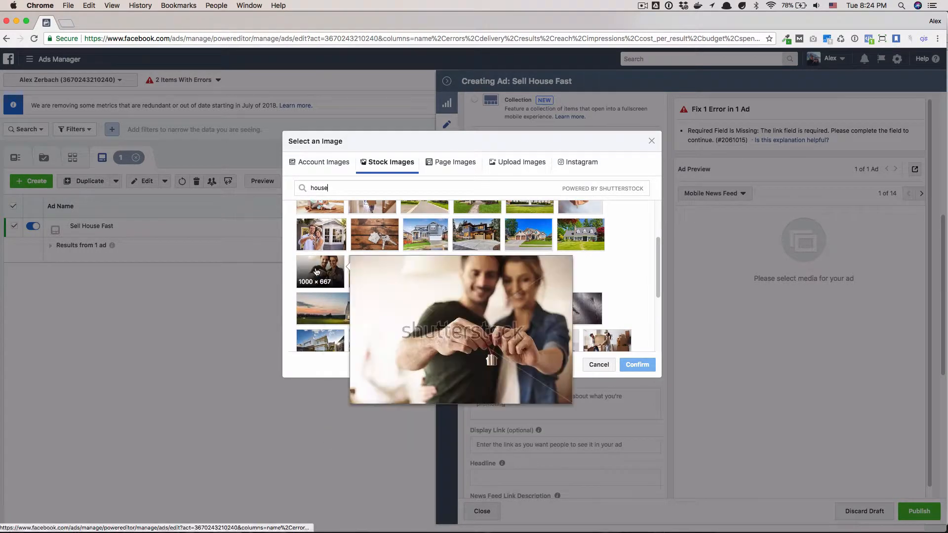
scroll(318, 292, down, 1)
mouse_move(318, 302)
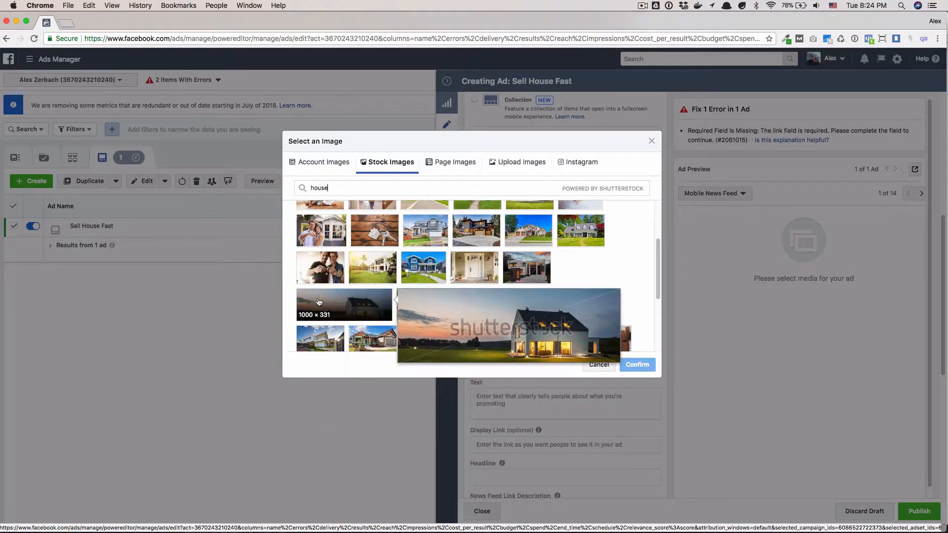
scroll(318, 302, down, 1)
scroll(319, 302, down, 1)
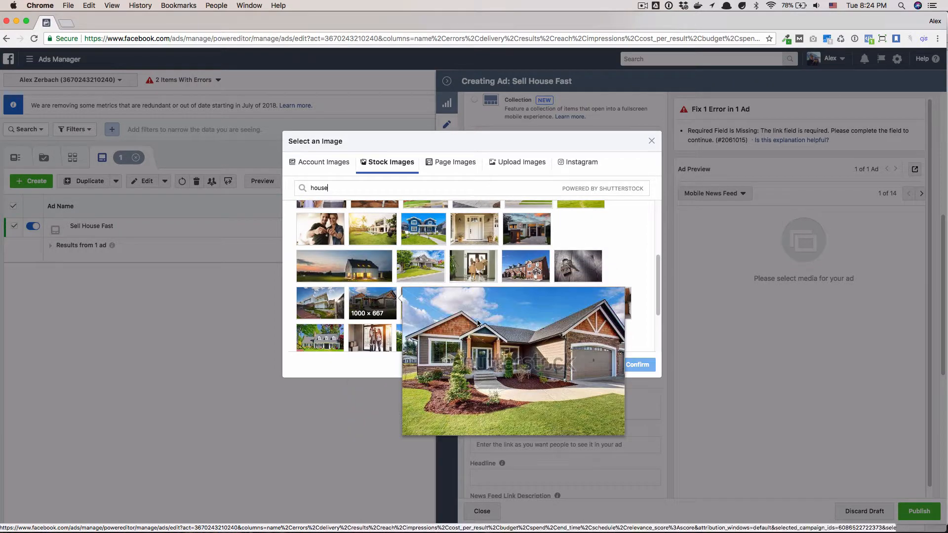
scroll(373, 341, down, 1)
mouse_move(374, 341)
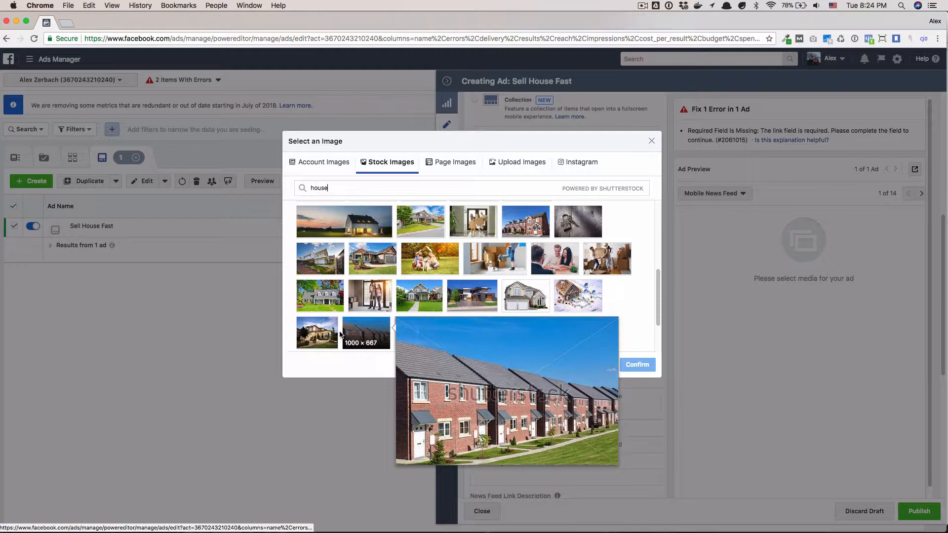
click(320, 293)
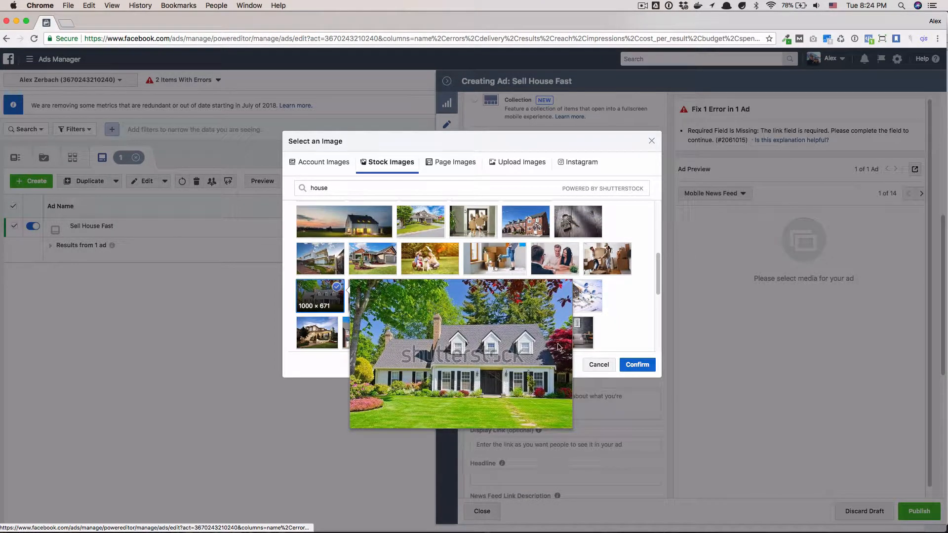
click(636, 364)
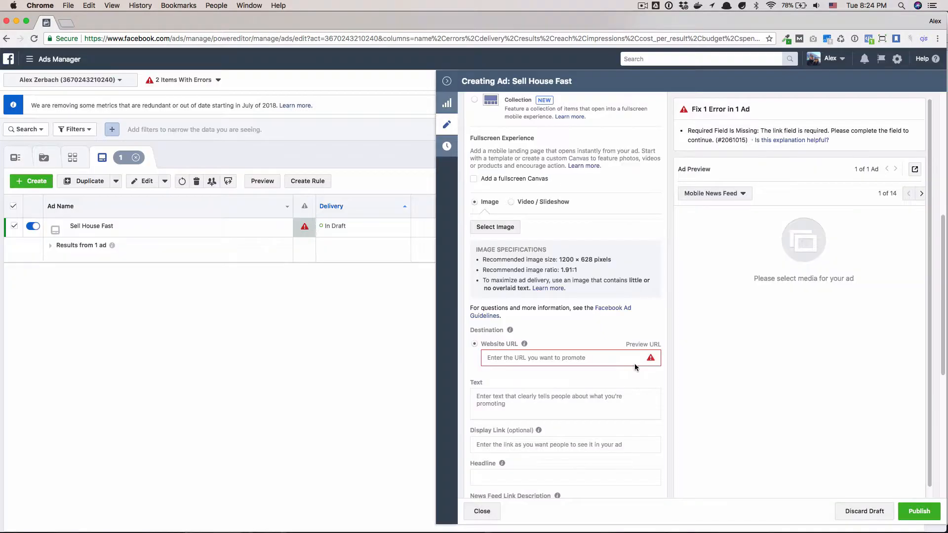
Enter pnwinvest.com/ as the ad's destination website URL.
click(530, 361)
text(p)
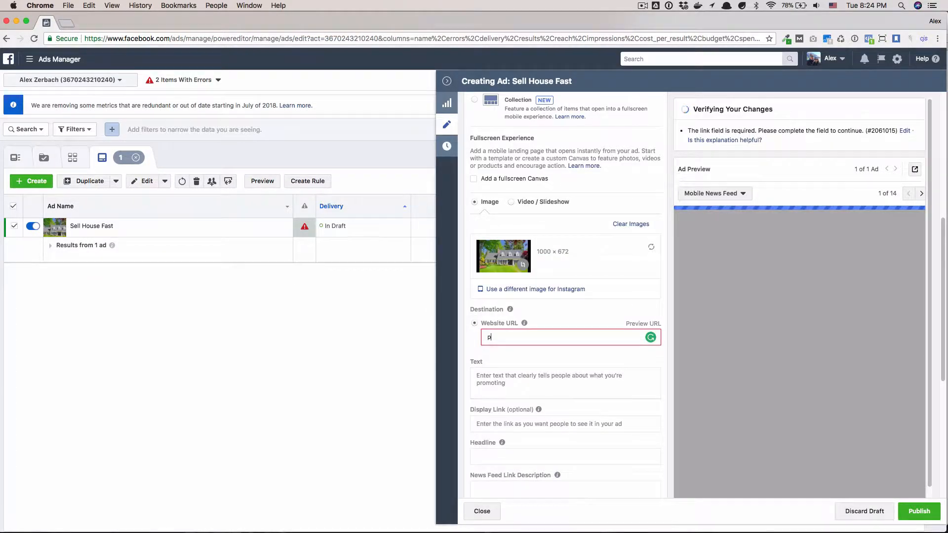
text(nwinvest.co)
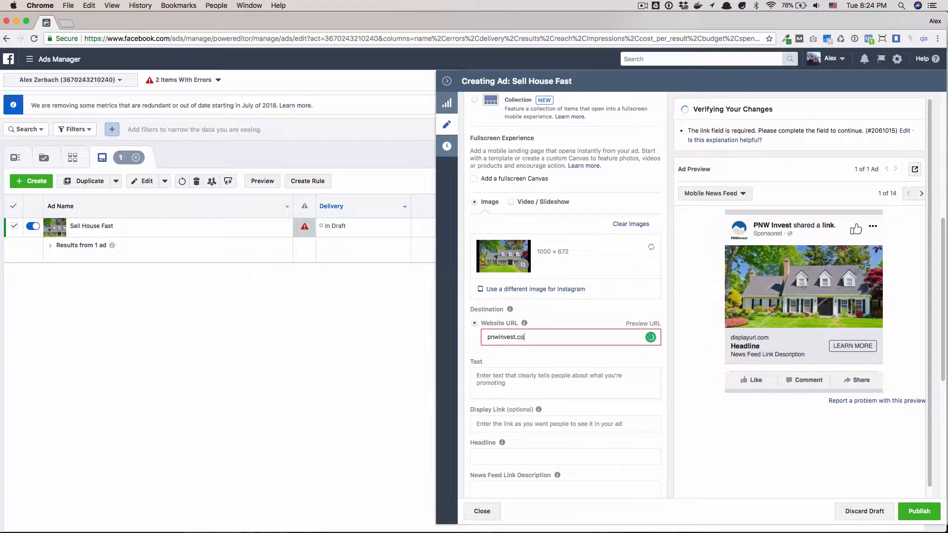
text(m/)
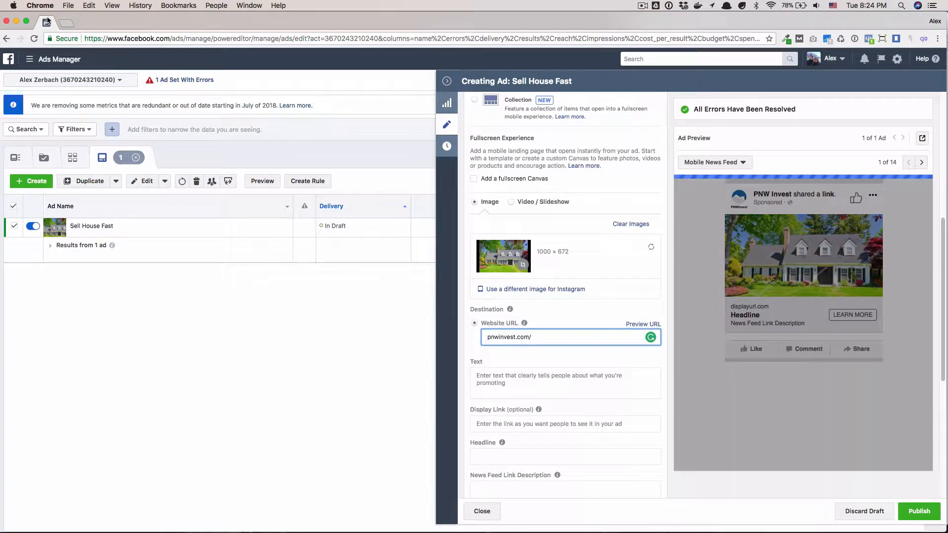
Search the web for "ga url builder" in a new browser tab and open Google Analytics' Campaign URL Builder.
click(69, 23)
text(g)
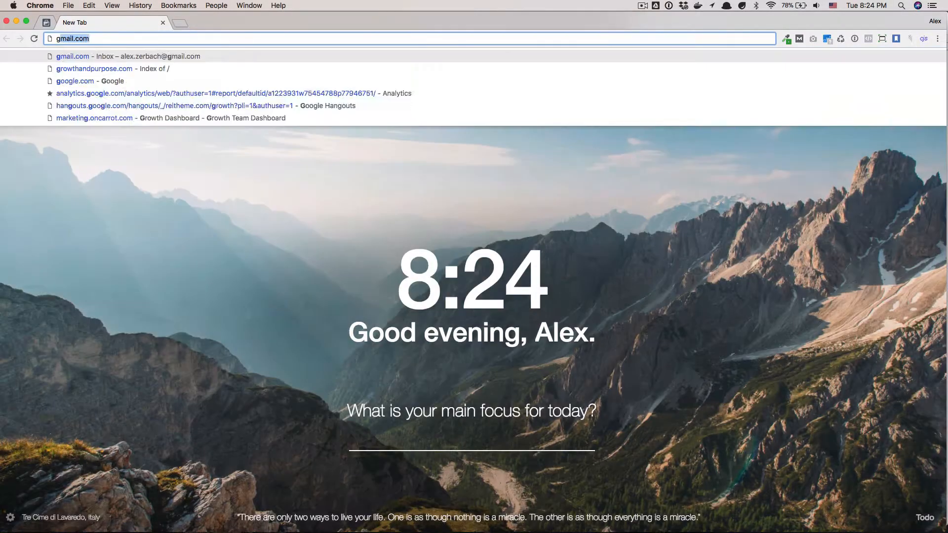
text(a url builder)
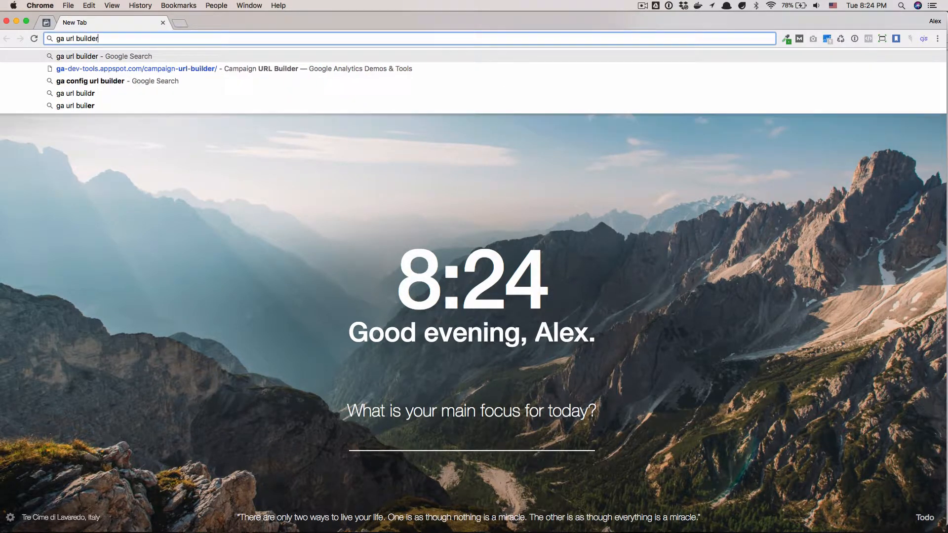
key(Return)
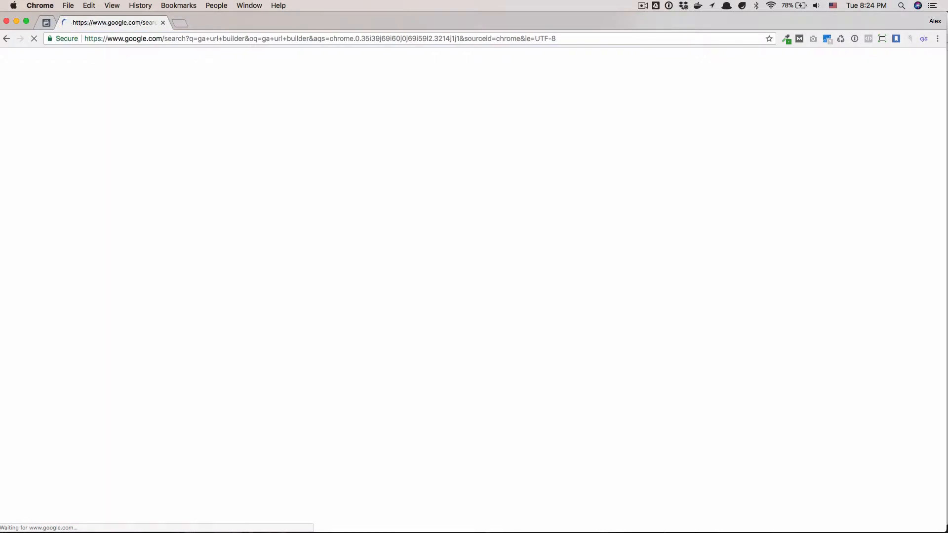
click(115, 141)
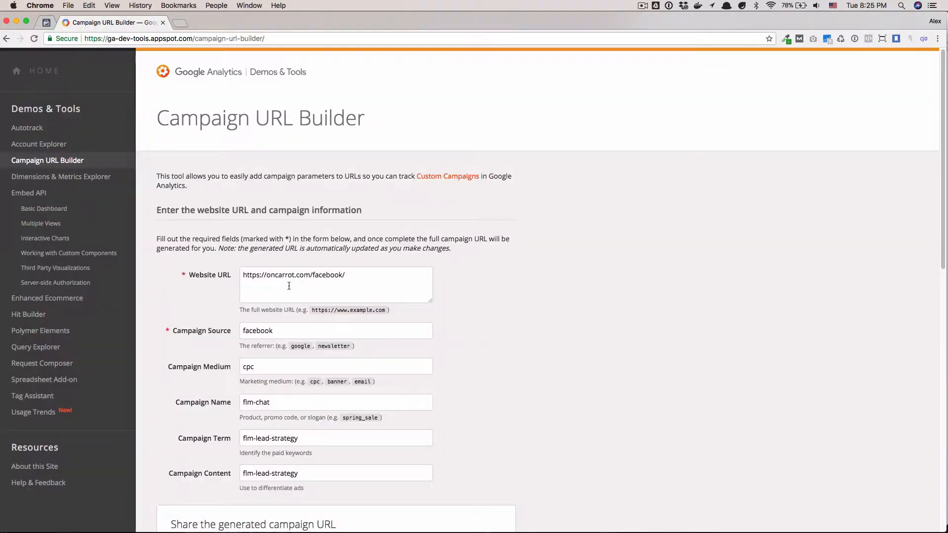
scroll(289, 286, down, 1)
click(308, 260)
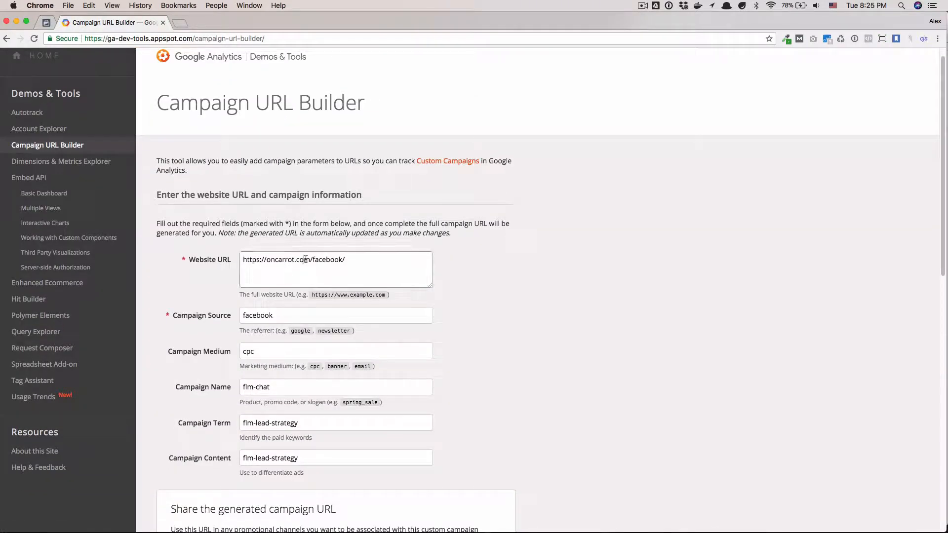
key(super+a)
text(https:)
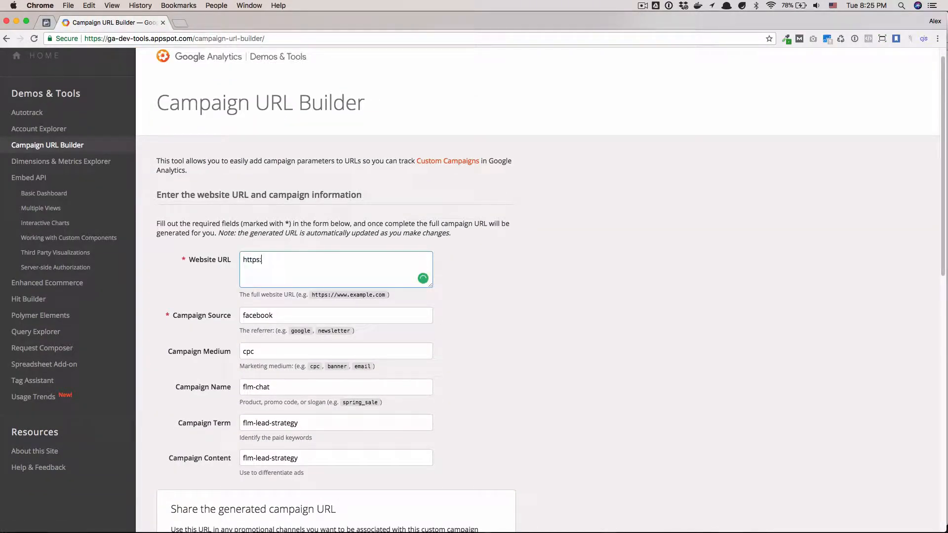
text(//www.pnwinvest.com)
scroll(307, 286, down, 2)
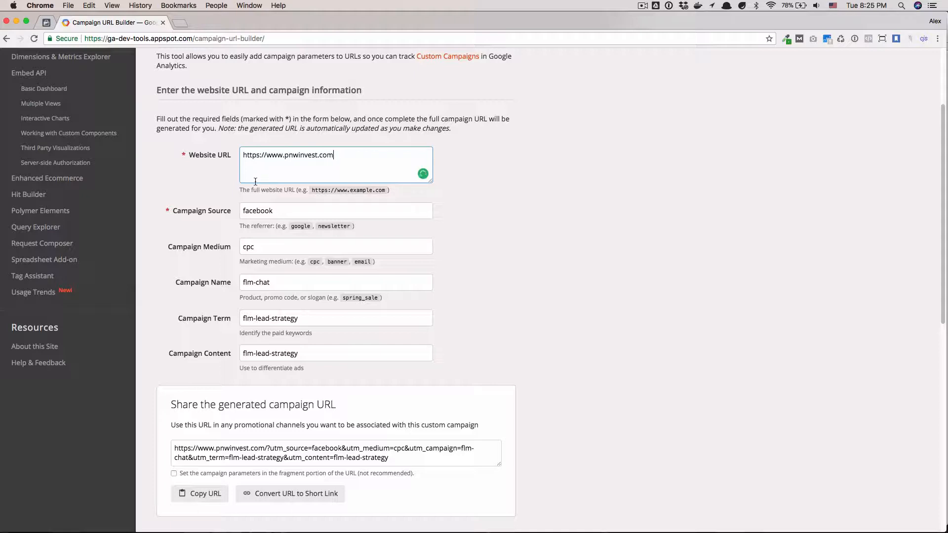
scroll(254, 180, down, 2)
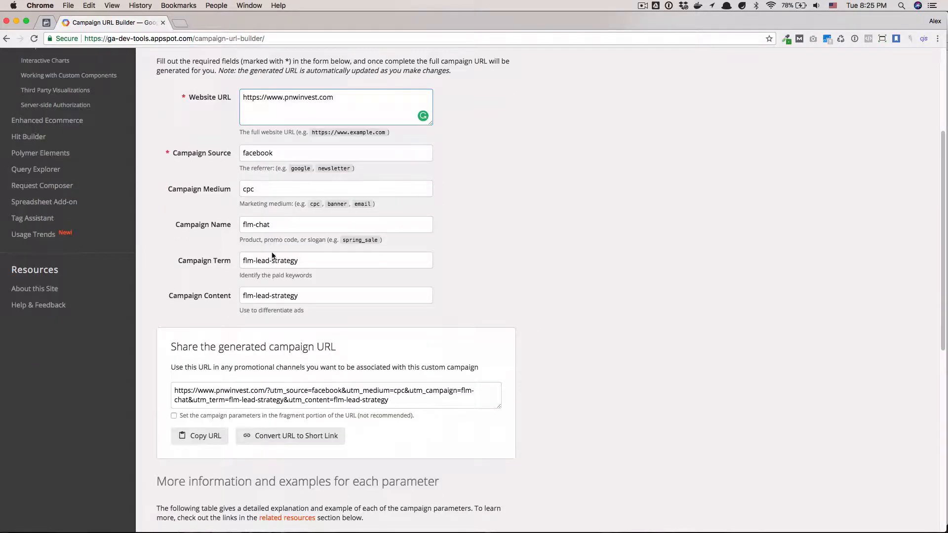
Replace the campaign name in the Campaign URL Builder with sell-house.
double_click(277, 227)
key(BackSpace)
key(BackSpace)
key(BackSpace)
key(BackSpace)
key(BackSpace)
text(sell)
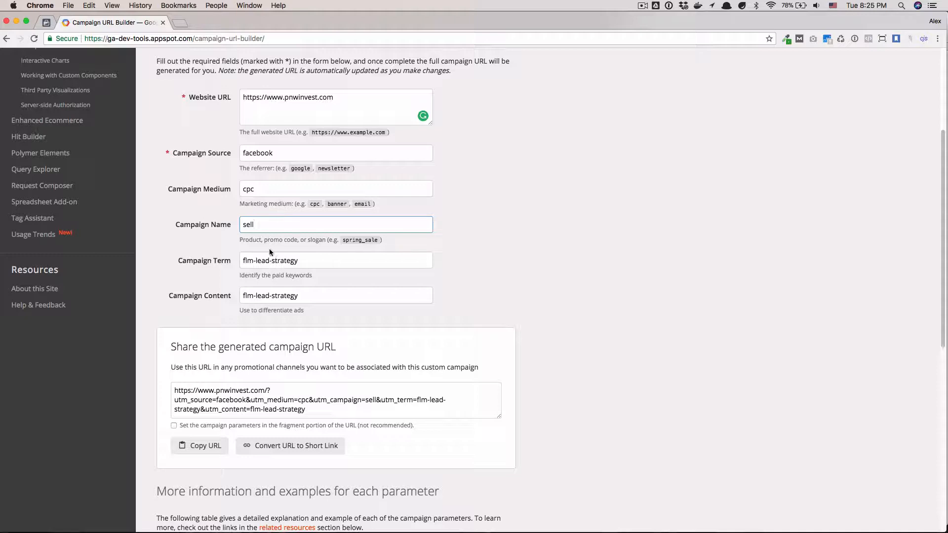
text(-house)
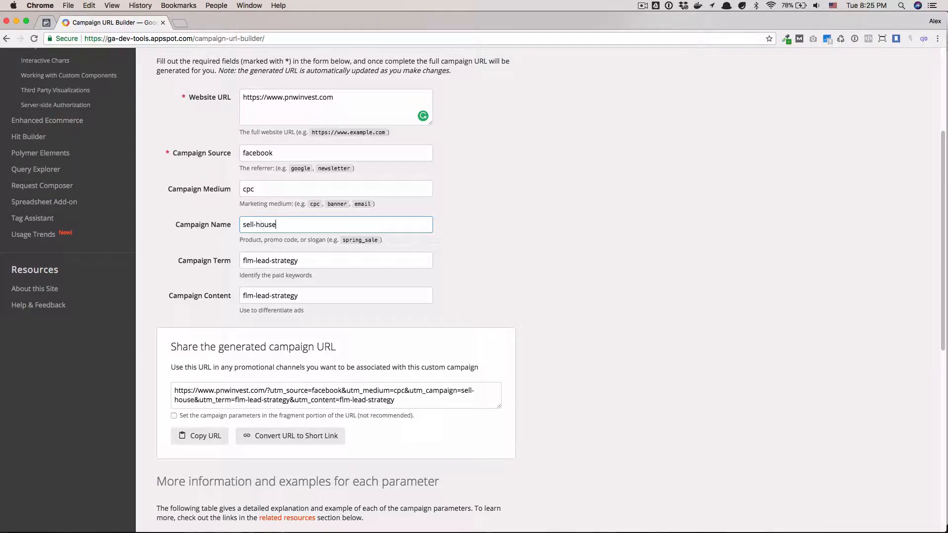
Set both the campaign term and the campaign content to sell-house, replacing their existing values.
triple_click(269, 260)
text(sell-house)
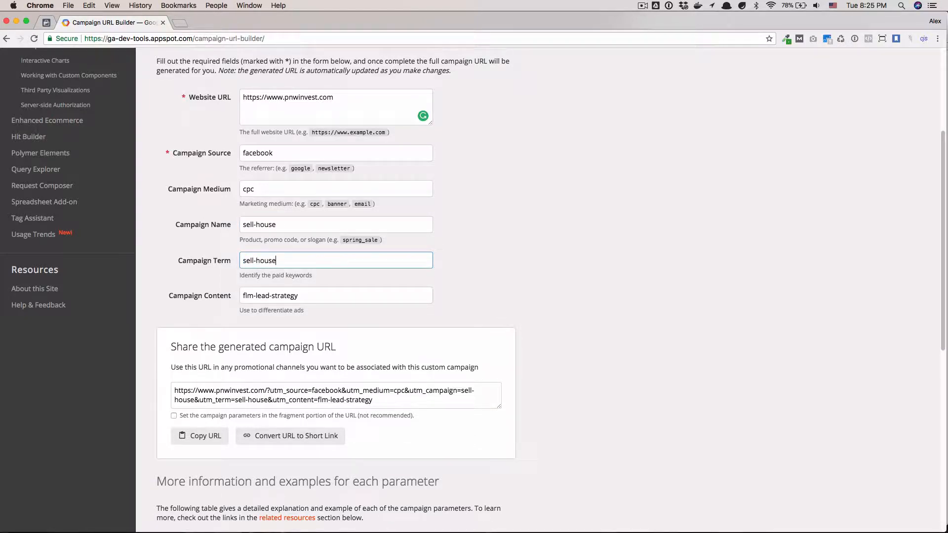
triple_click(274, 295)
key(BackSpace)
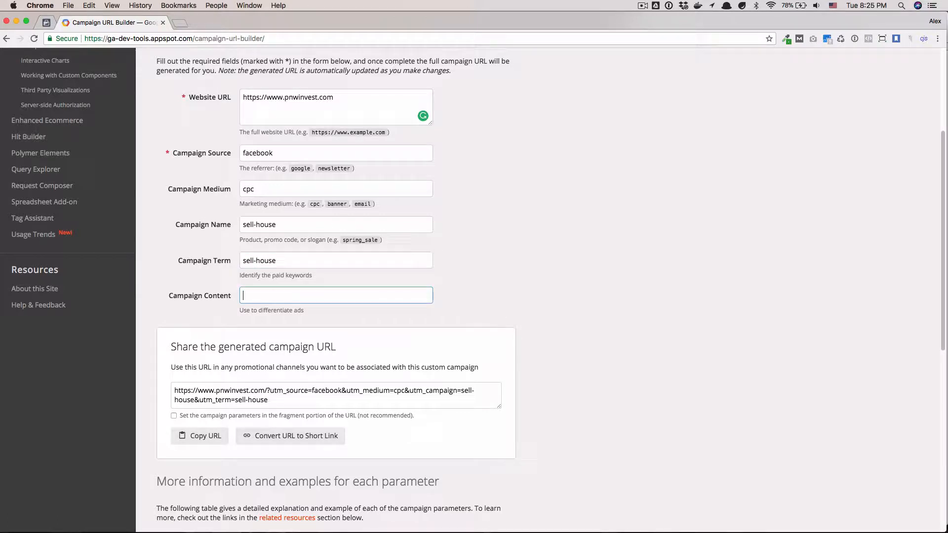
double_click(281, 226)
click(346, 185)
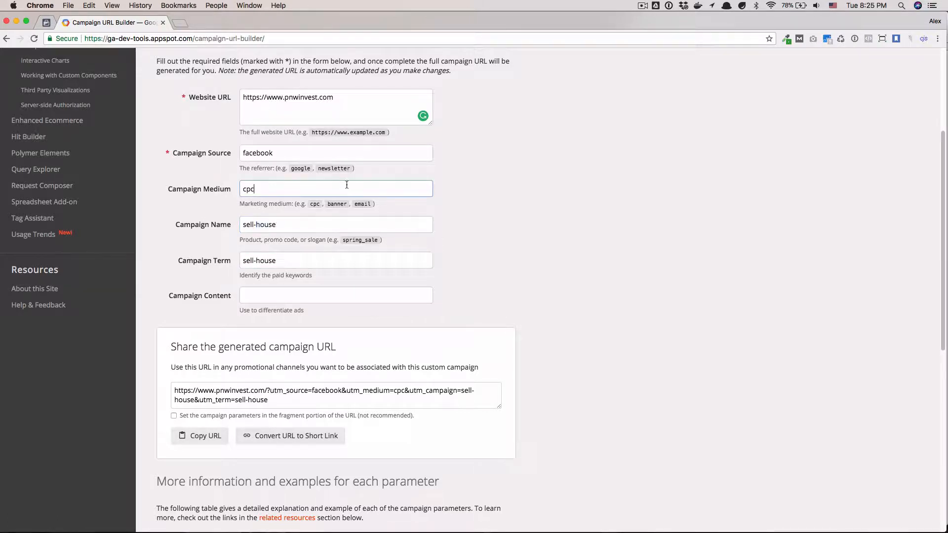
click(286, 260)
triple_click(286, 261)
key(super+c)
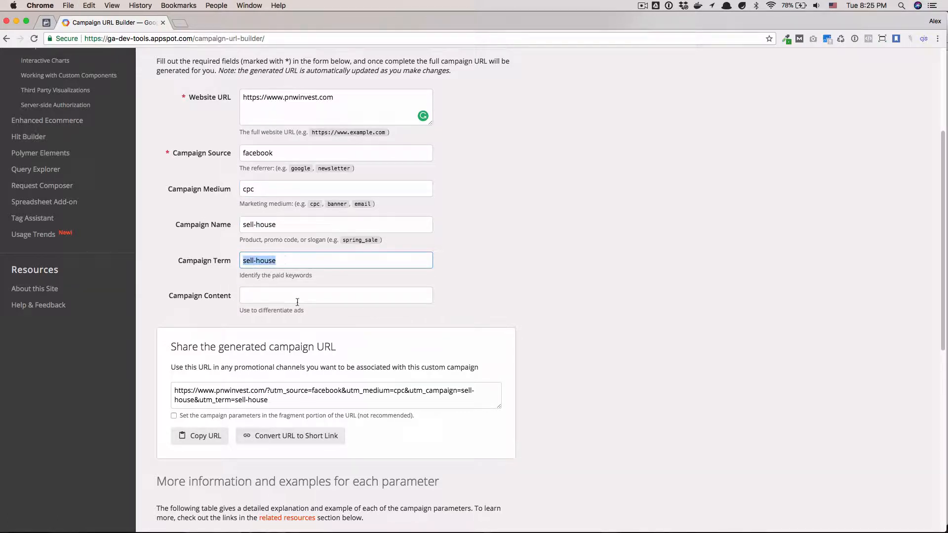
click(297, 296)
key(super+v)
double_click(282, 109)
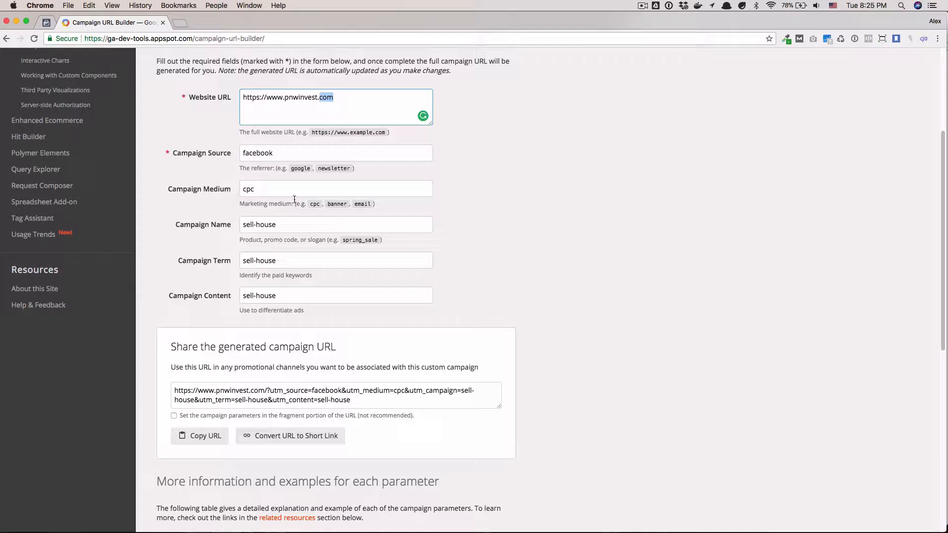
click(248, 189)
double_click(248, 189)
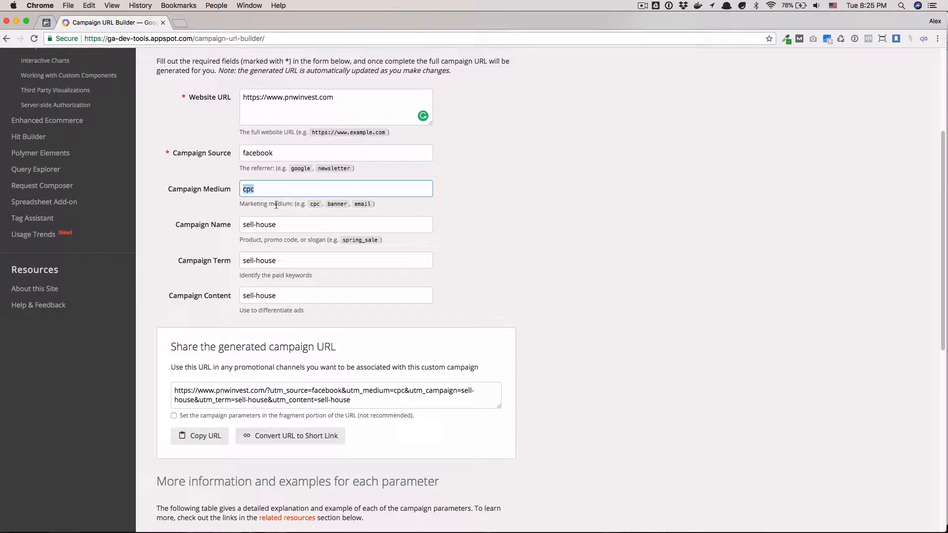
Append -2 to the campaign term and the campaign content so that both read sell-house-2.
click(287, 259)
text(-2)
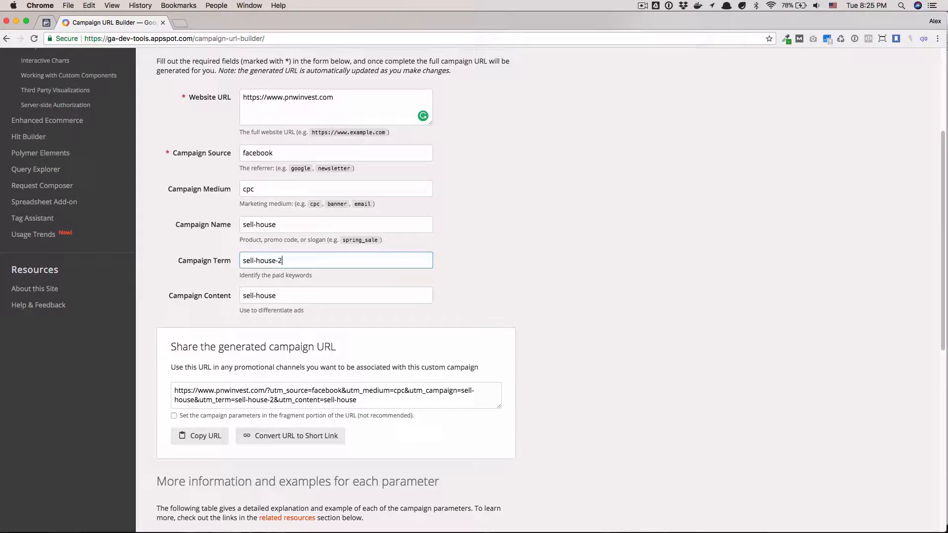
click(288, 294)
text(-)
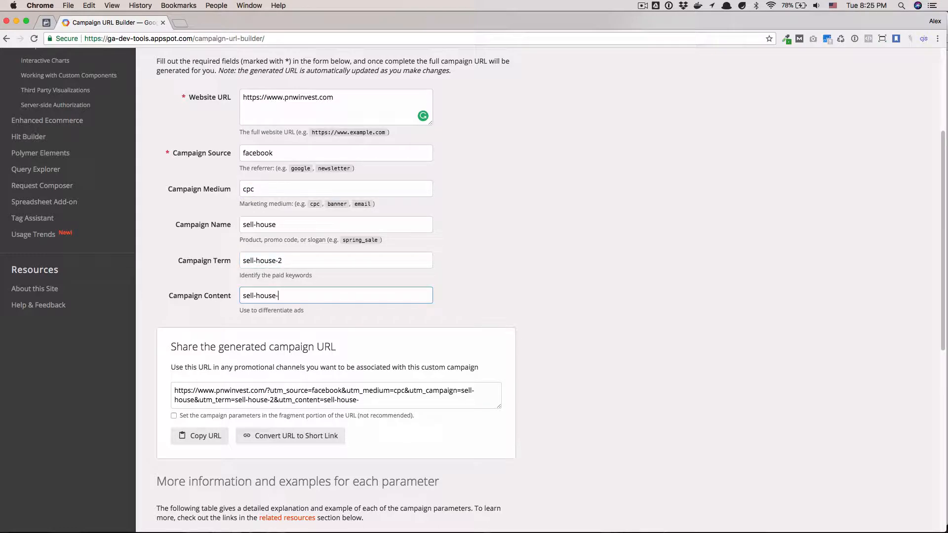
text(2)
Copy the complete generated campaign URL and switch to Facebook Ads Manager to use it as the ad's website URL.
click(290, 400)
double_click(290, 401)
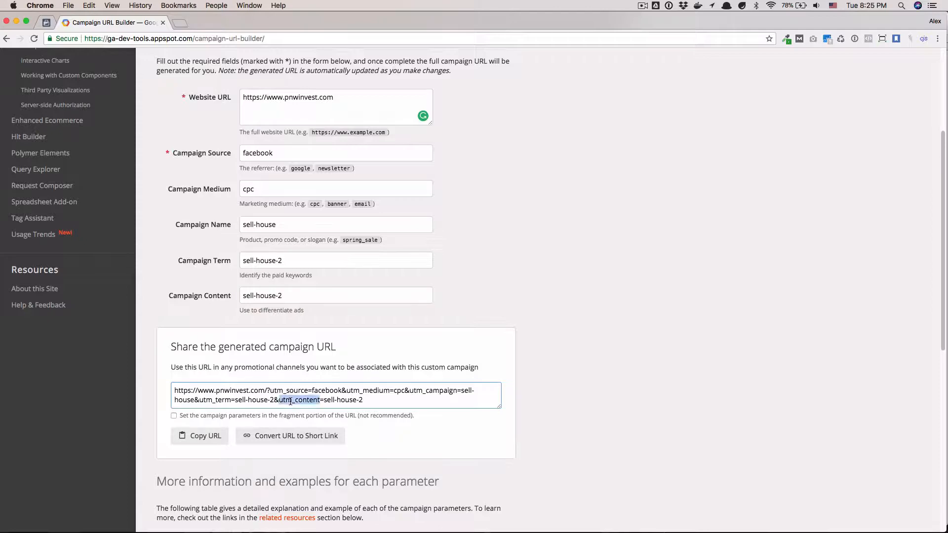
triple_click(290, 401)
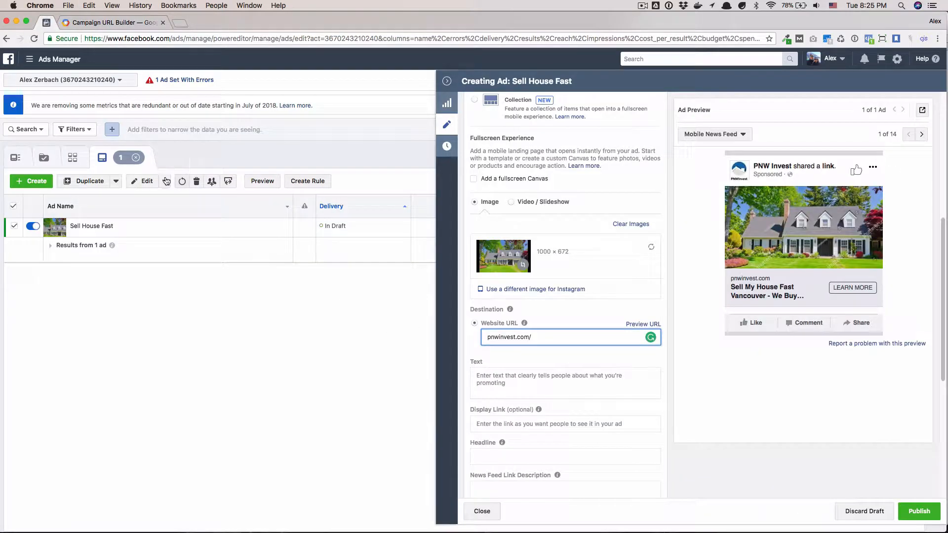
triple_click(518, 336)
key(super+v)
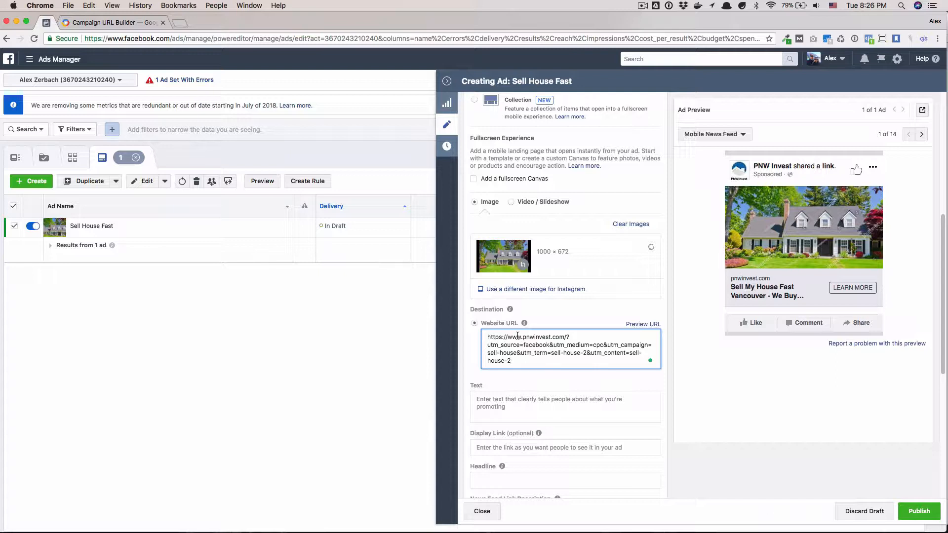
Draft the ad text with the greeting "Hi there," and a second paragraph starting "If you have a house you need to sell".
scroll(517, 335, down, 3)
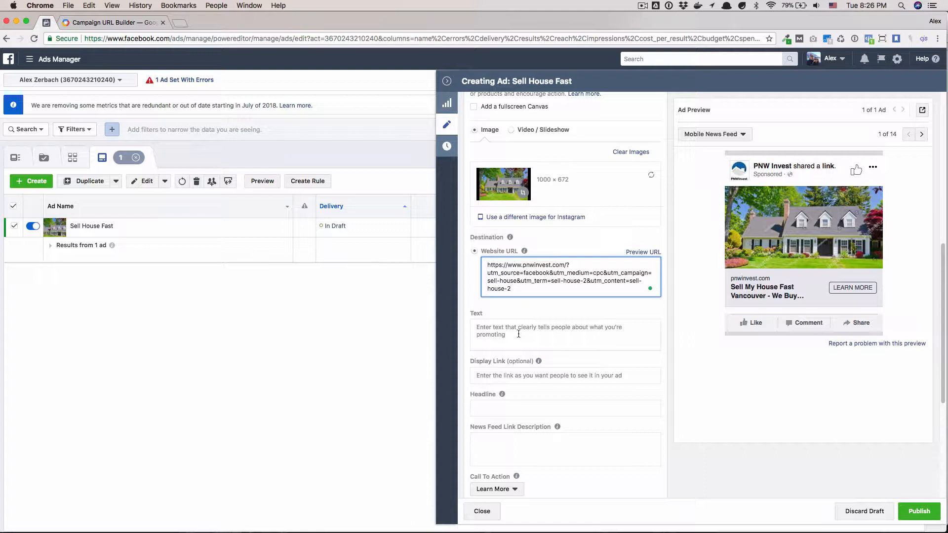
click(518, 335)
mouse_move(536, 362)
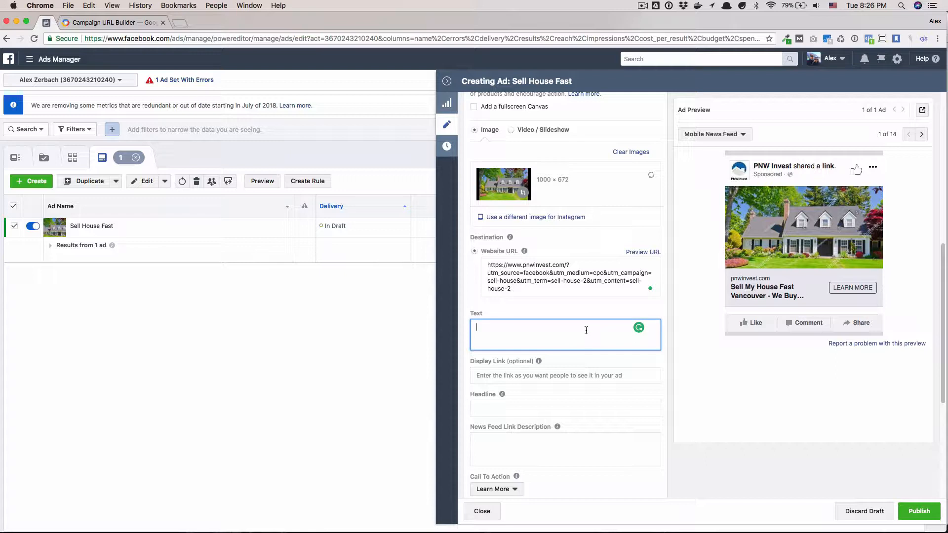
text(Hi there,)
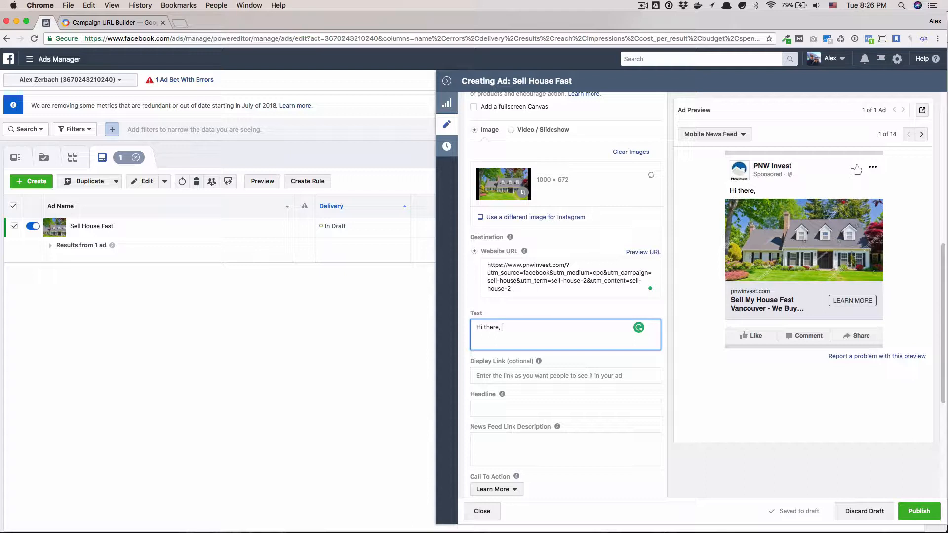
key(Return)
key(Return)
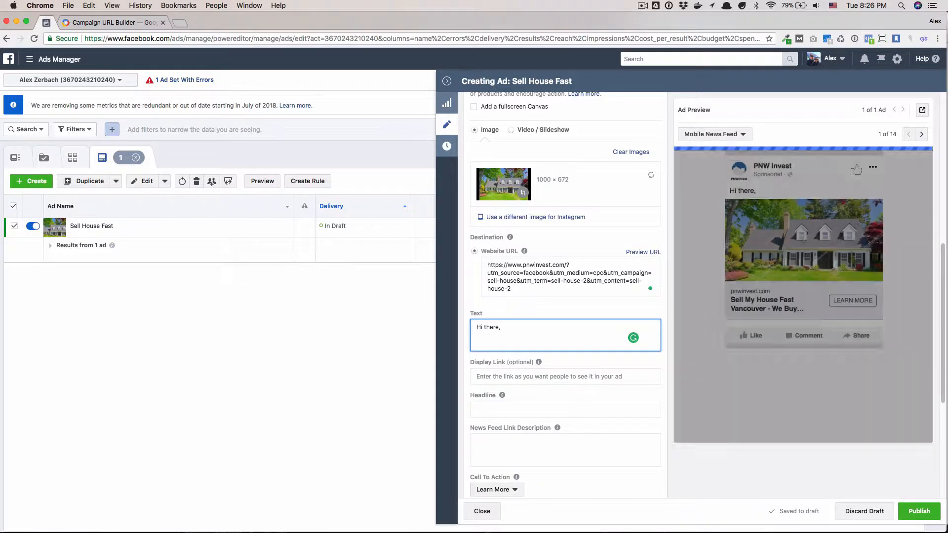
text(If you have a )
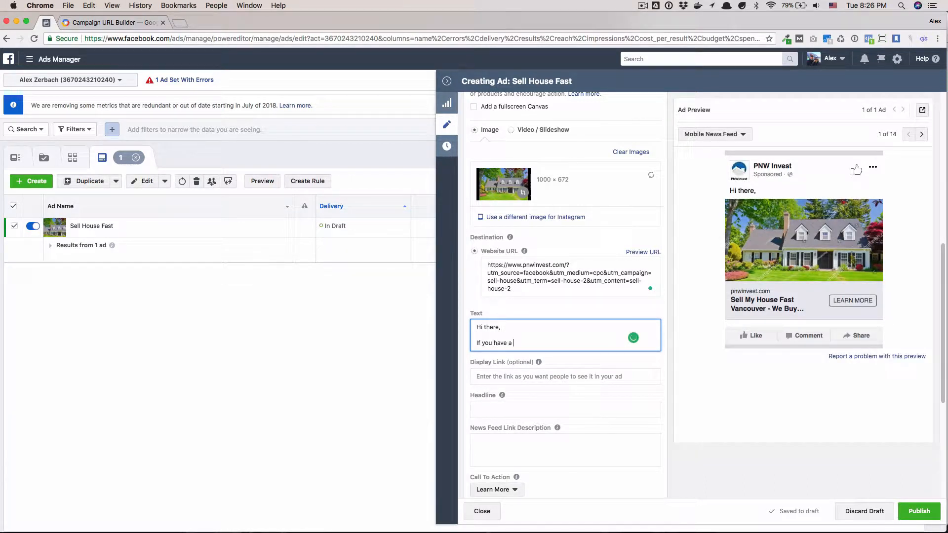
text(house you need to sell te)
key(BackSpace)
text(hdkfjasdlkfj)
key(BackSpace)
key(BackSpace)
key(BackSpace)
key(BackSpace)
key(BackSpace)
key(BackSpace)
key(BackSpace)
key(BackSpace)
key(BackSpace)
key(BackSpace)
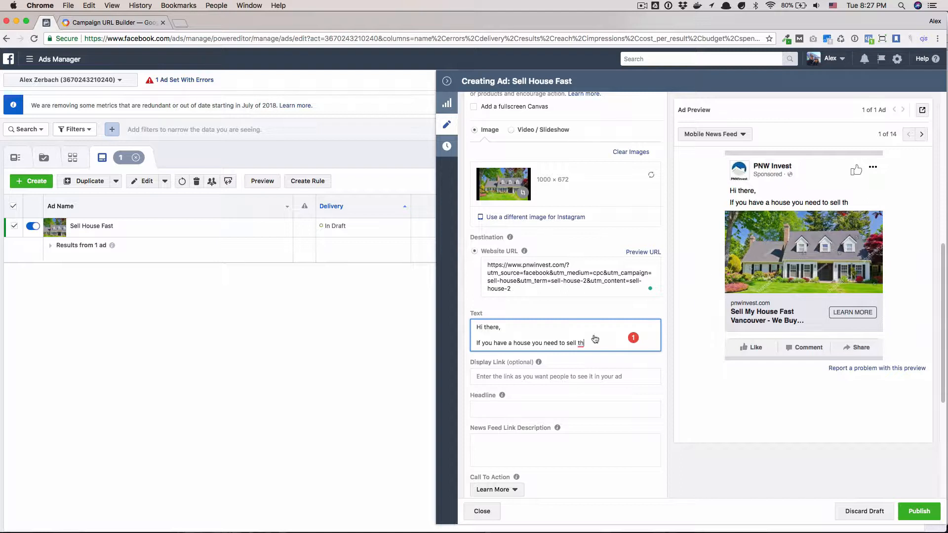
Replace the ad text with "Need to sell your house fast? We pay all closing costs and can have your money in 7 days.".
drag(590, 340, 473, 324)
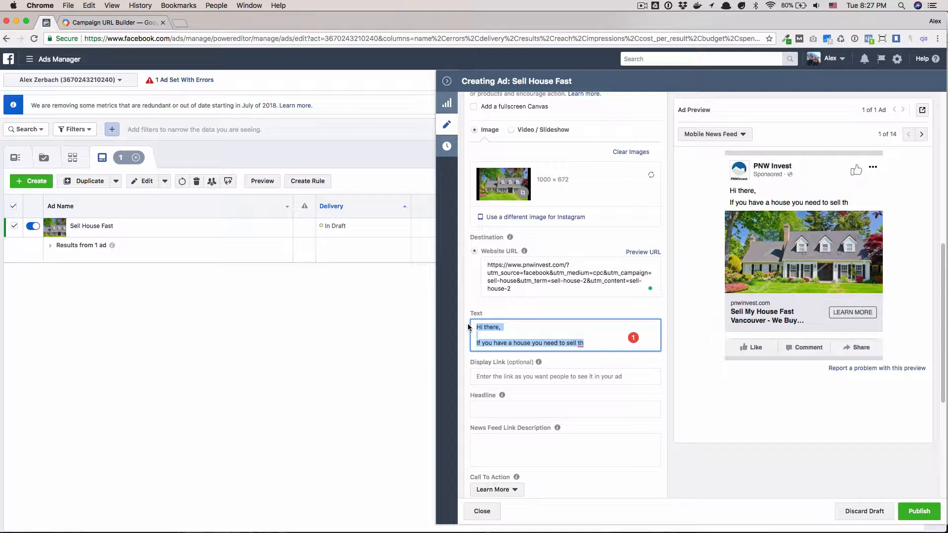
text(Need to sell your h)
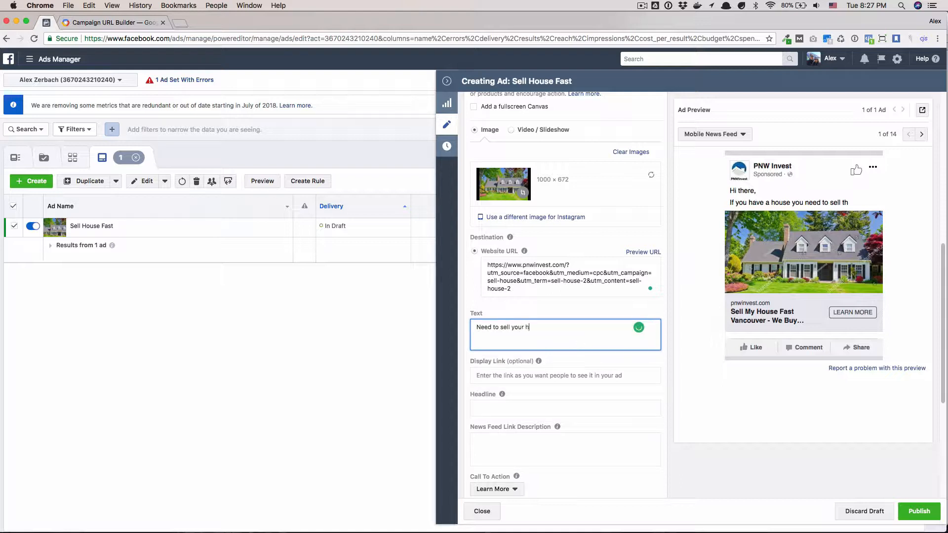
text(ouse fast? We pay all closing costs and)
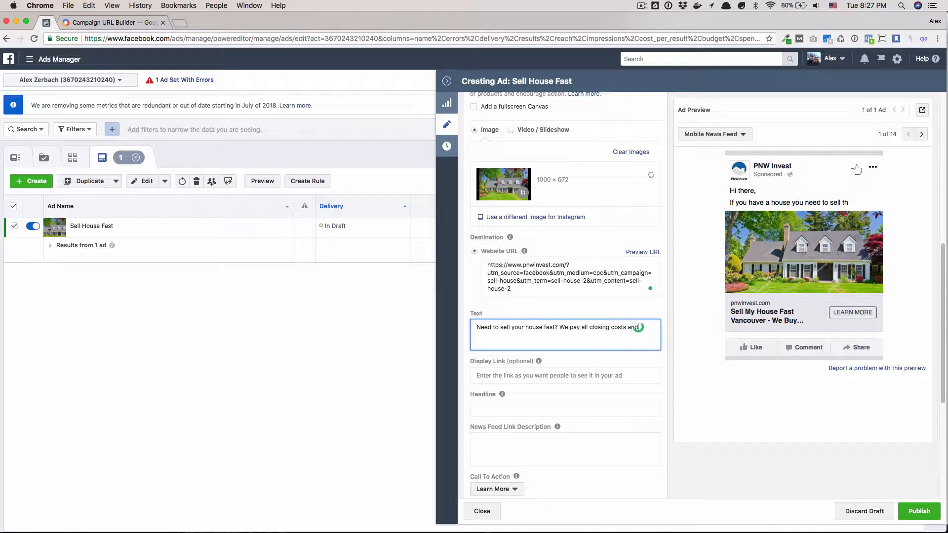
text( can have your money in 7 days.)
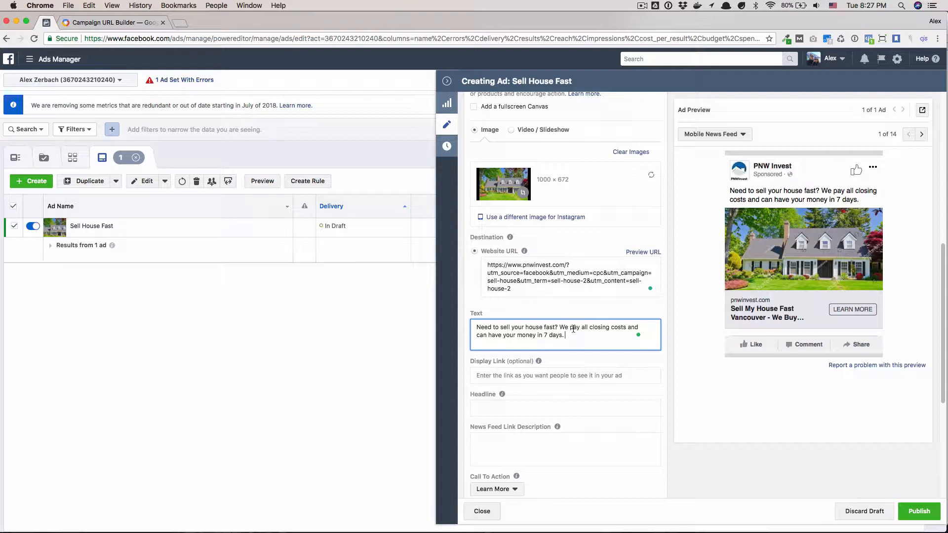
Enter pnwinvest.com as the ad's display link, without the campaign tracking parameters of the website URL.
scroll(559, 326, down, 3)
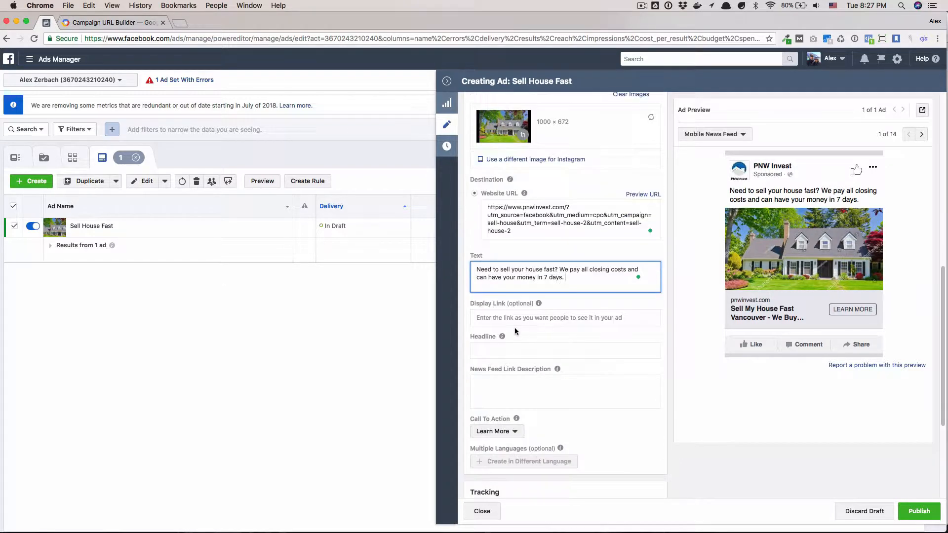
click(522, 317)
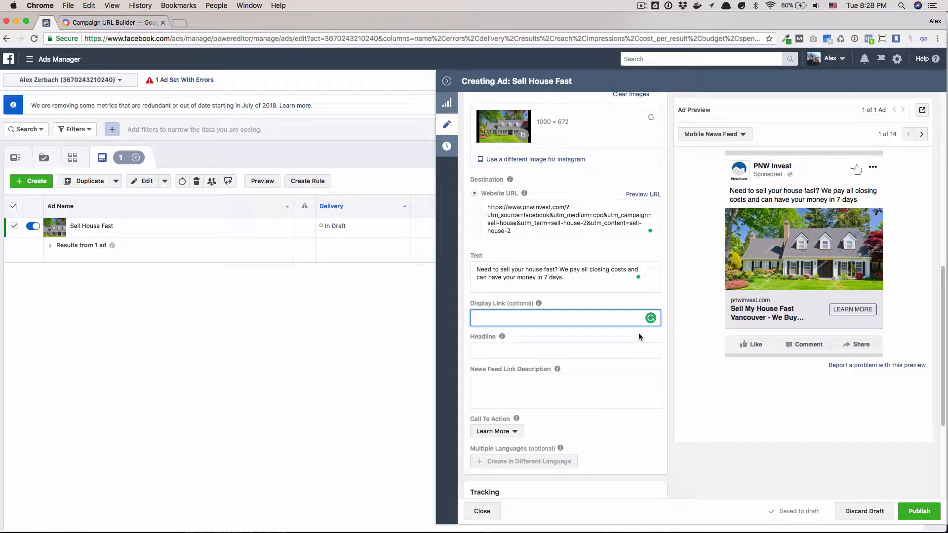
text(pnwinvest.com)
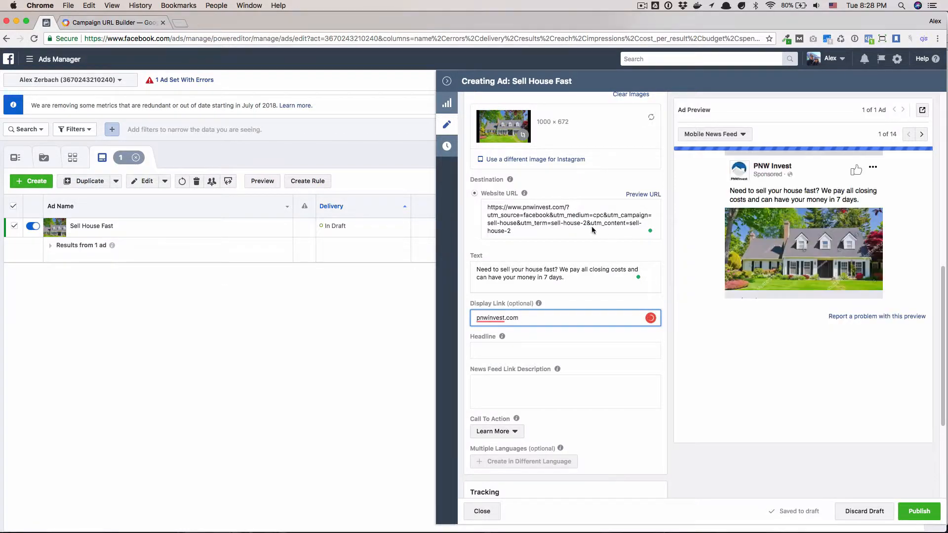
click(574, 216)
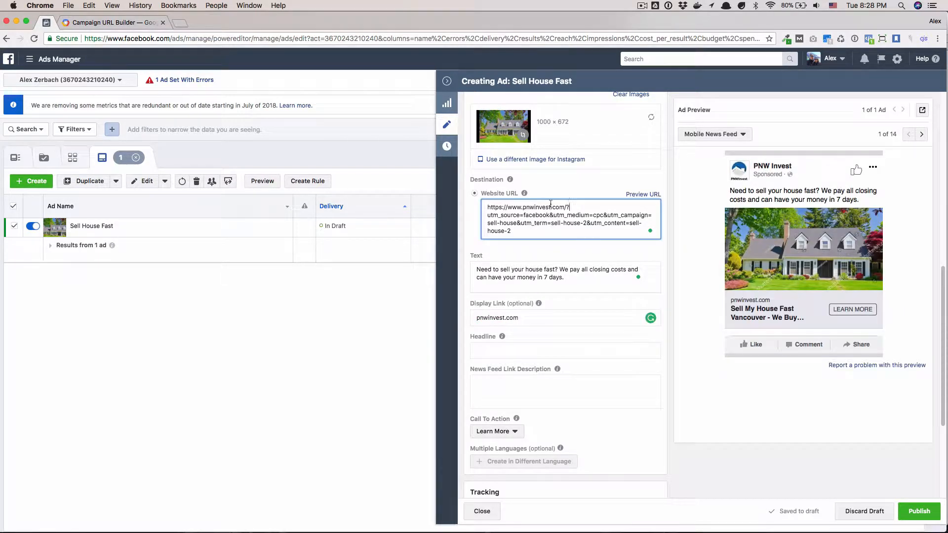
drag(554, 215, 583, 223)
click(533, 320)
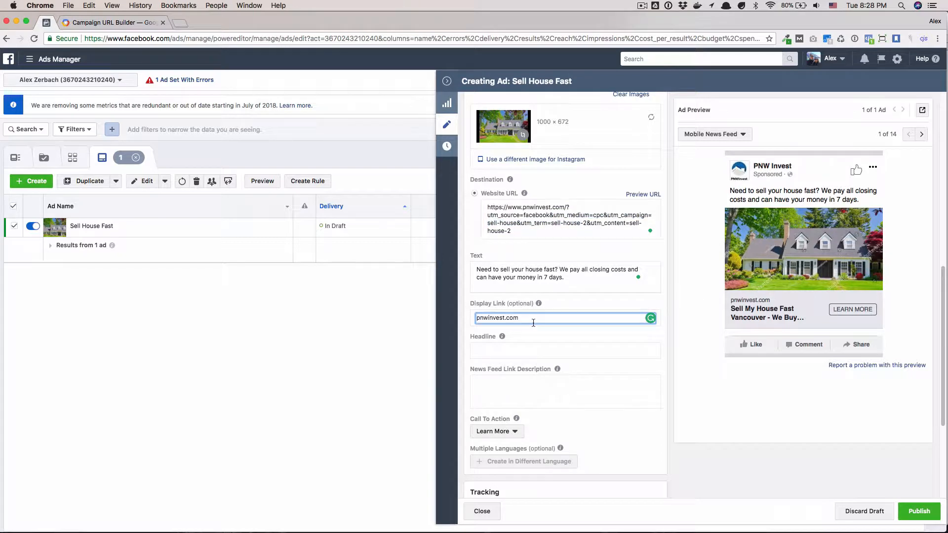
click(738, 303)
Set the headline to "Need To Sell Your House Fast...We Can Close In 7 Days And You Pay No Fees" and preview as Desktop News Feed.
click(528, 350)
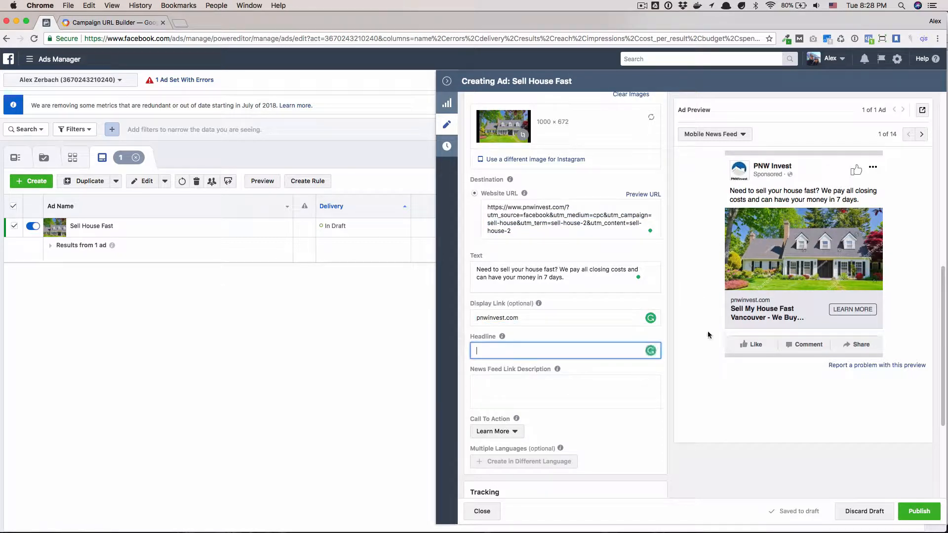
text(Need To Sell Your House Fast)
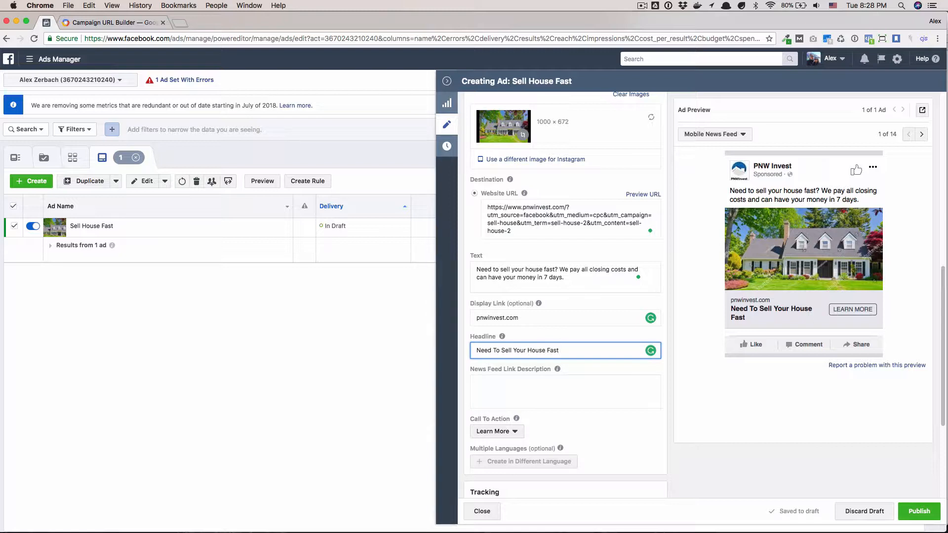
text(...We)
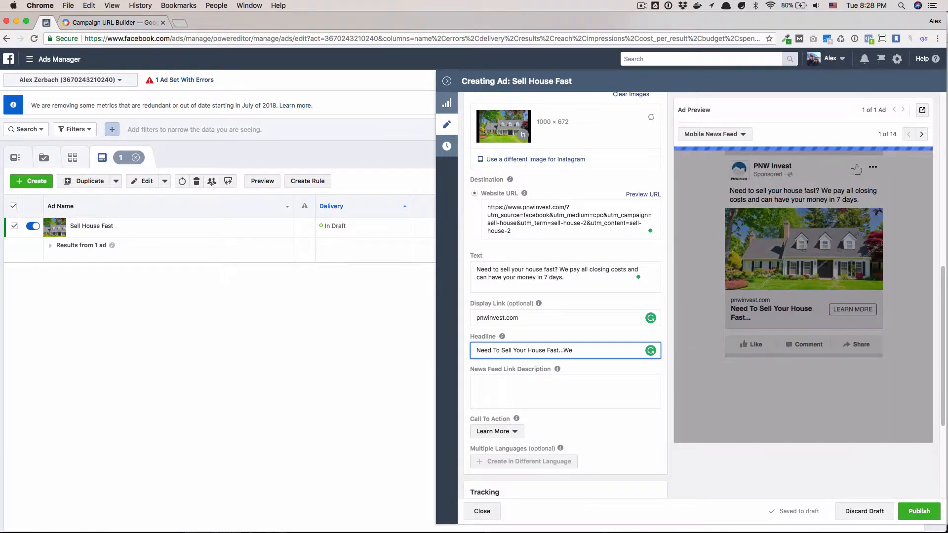
text( Can )
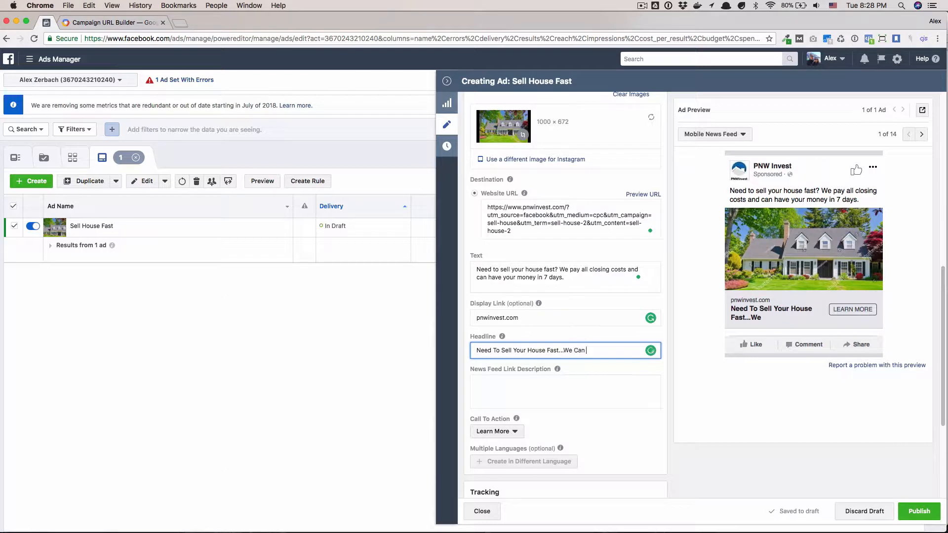
text(Close In 7 Days And you Pay No Fees)
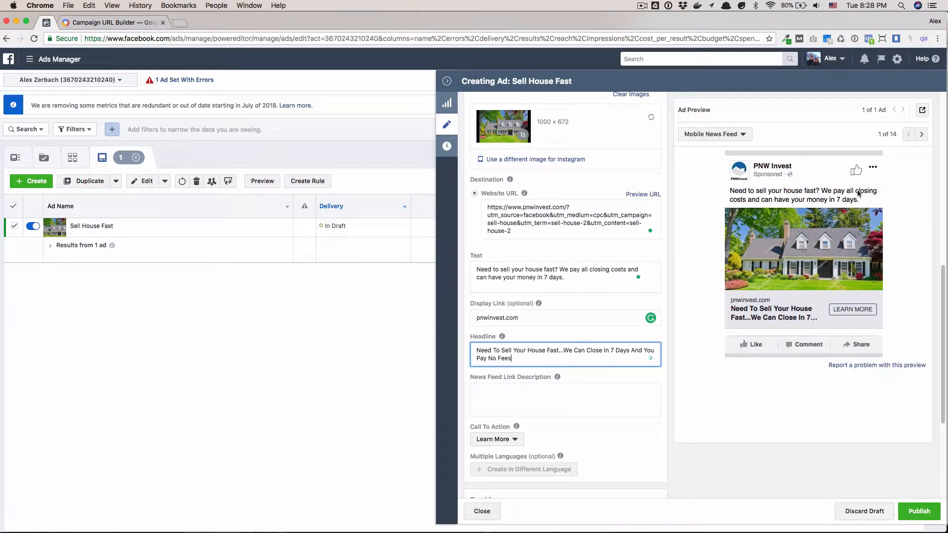
click(723, 136)
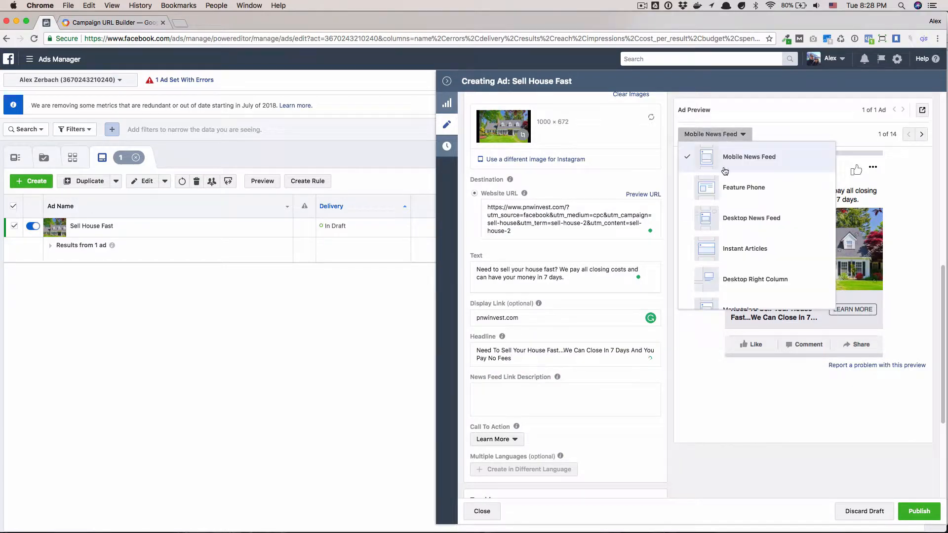
click(750, 217)
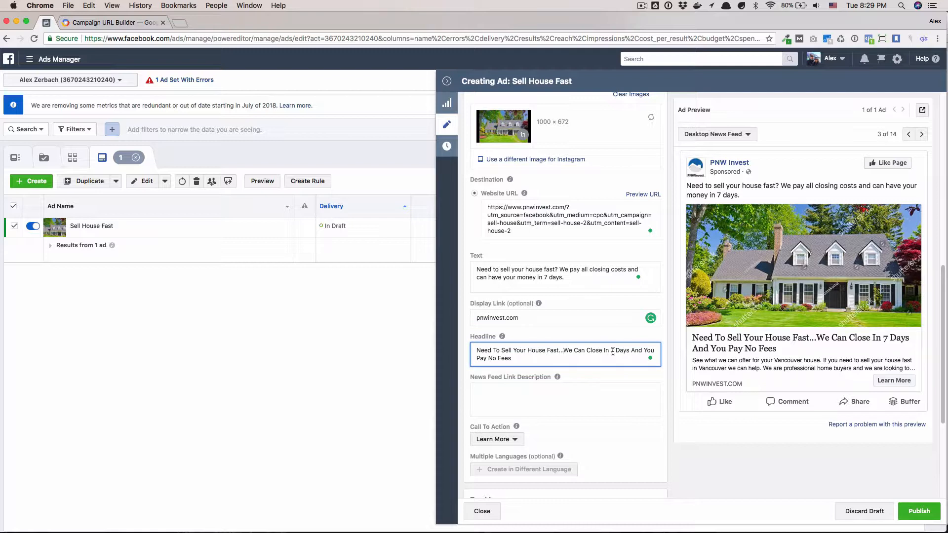
Enter the News Feed link description "We are local home buyers who have been buying homes in the area for nearly 20 years. Talk with us today about how we can help.".
scroll(582, 322, down, 1)
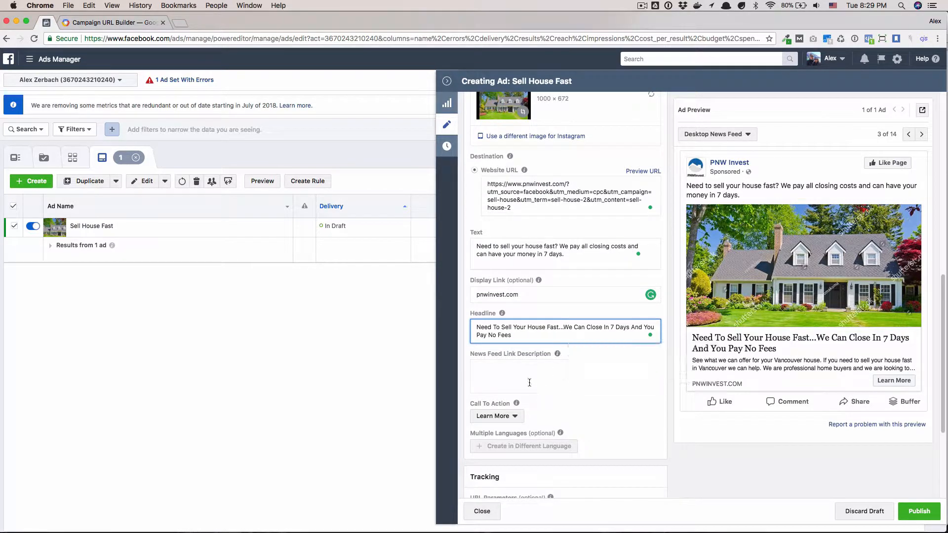
click(503, 364)
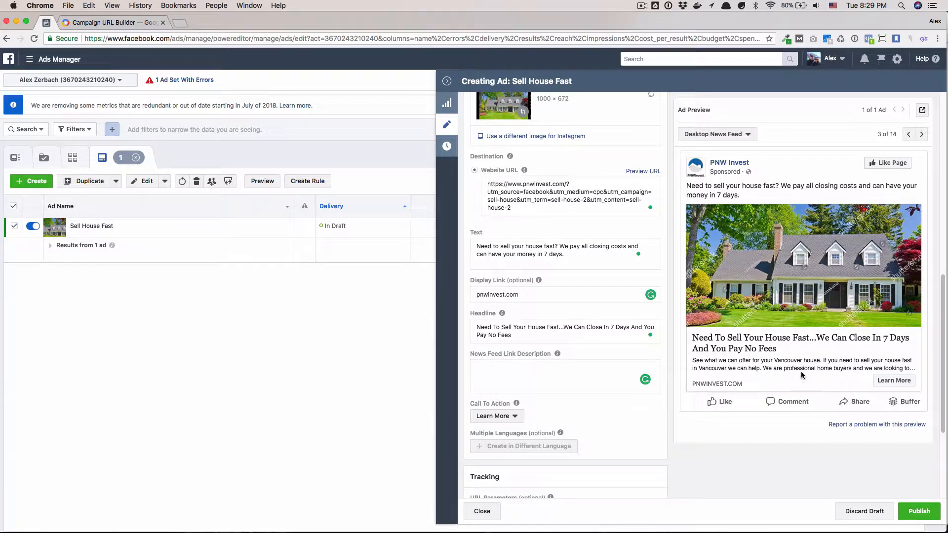
click(592, 385)
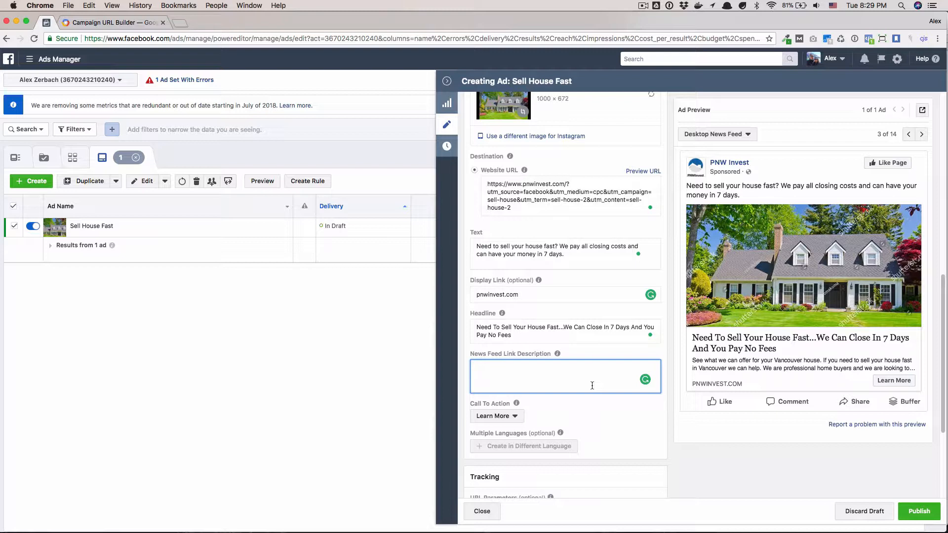
text(We are local home buyers who have been buying h)
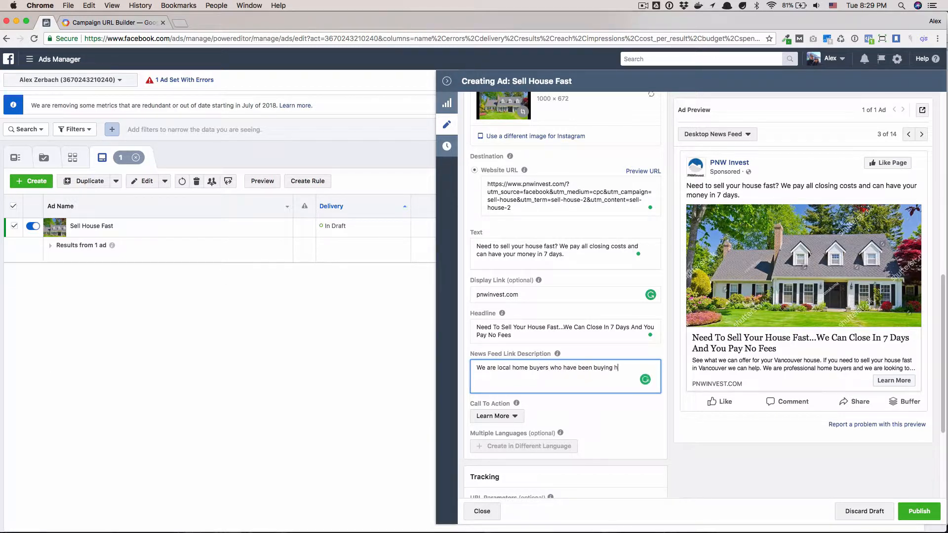
text(omes in the area for nearly 20 years. Talk with us today ab)
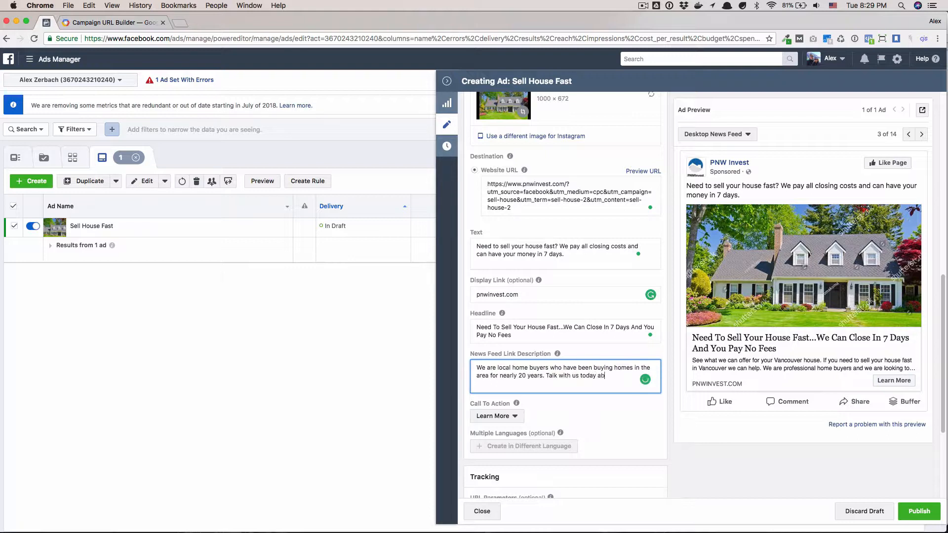
text(out how we can help.)
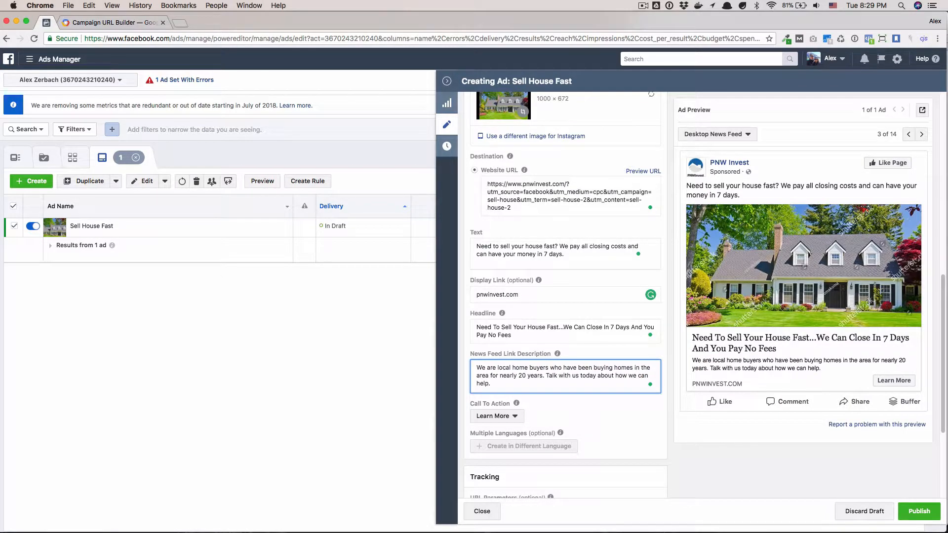
Switch the ad preview to Mobile News Feed and set the call to action to No Button.
click(740, 137)
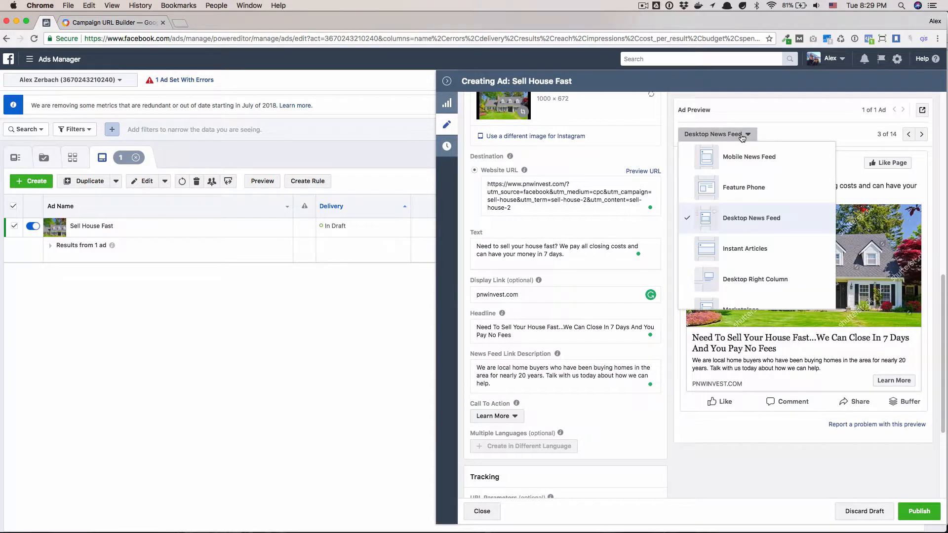
click(744, 169)
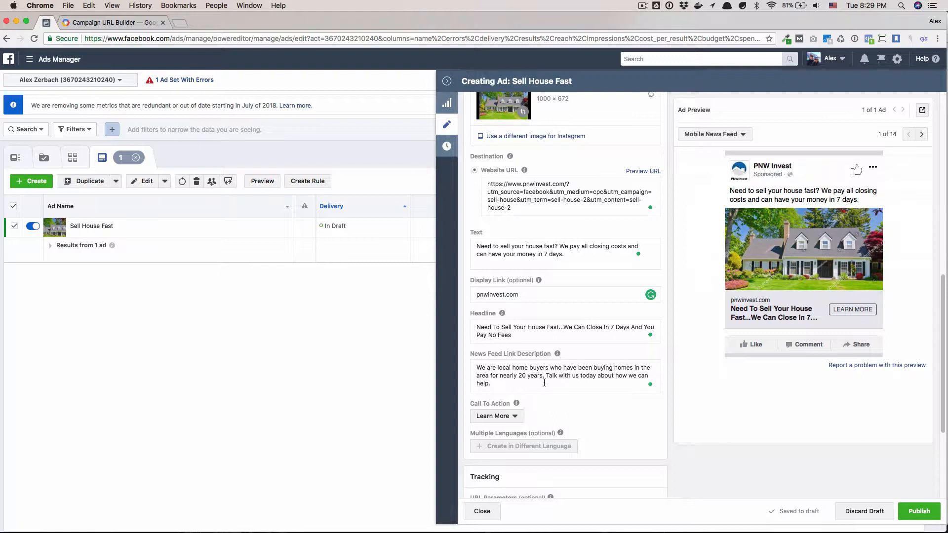
scroll(523, 391, down, 1)
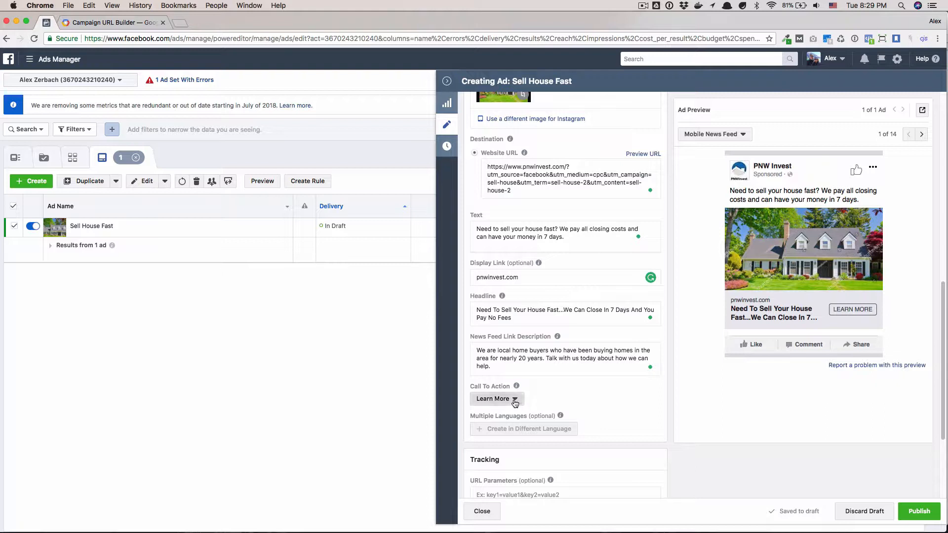
click(514, 399)
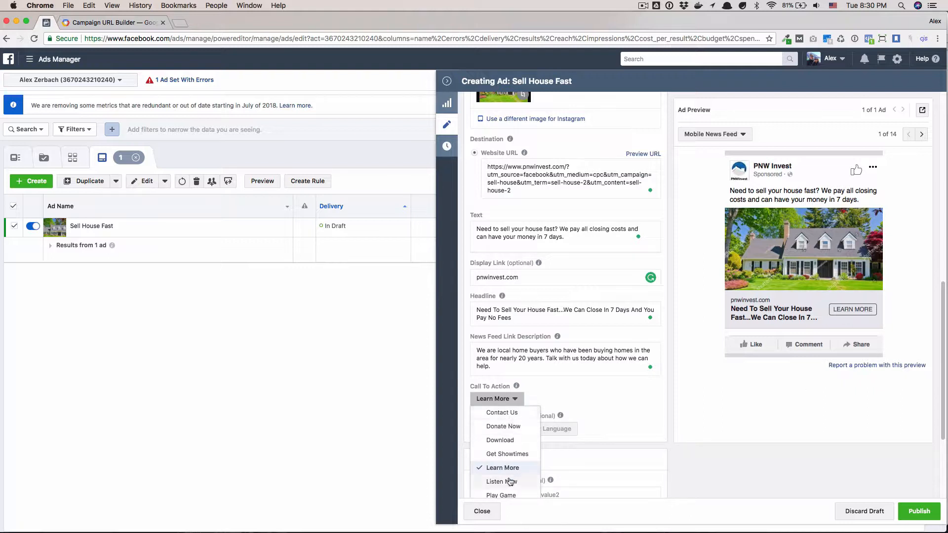
scroll(509, 461, down, 1)
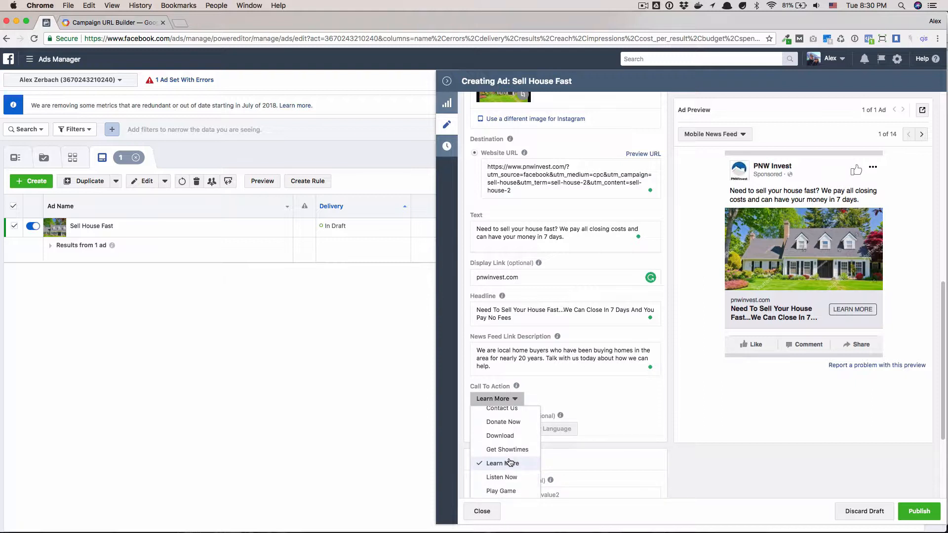
scroll(509, 461, up, 1)
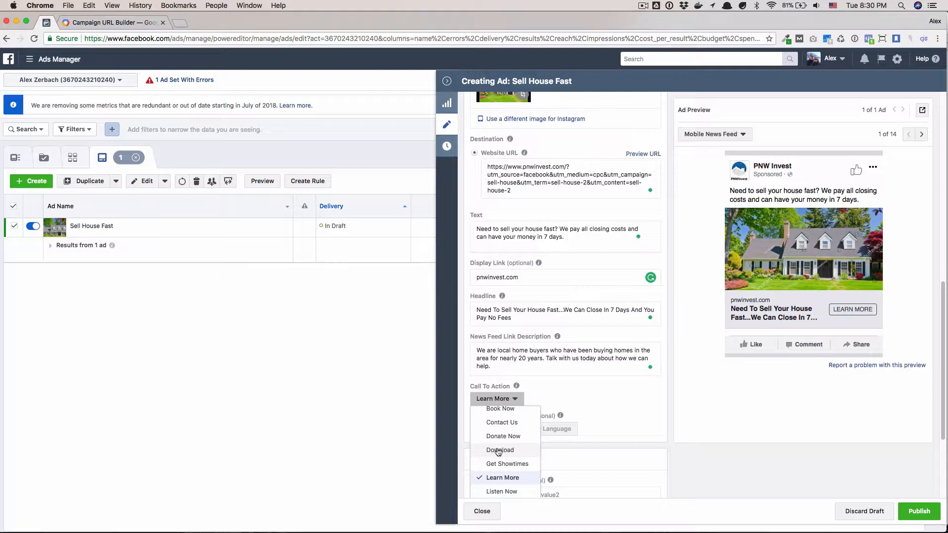
scroll(497, 451, up, 5)
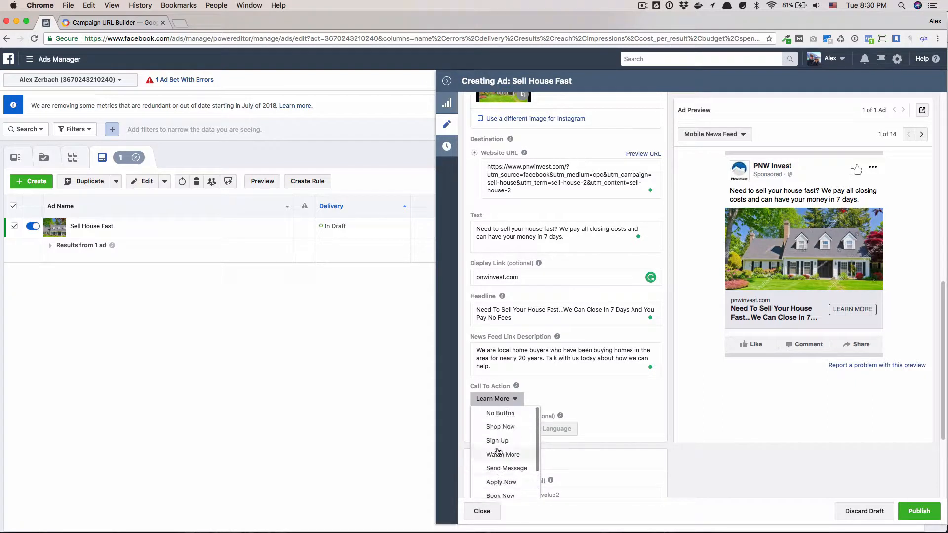
click(496, 413)
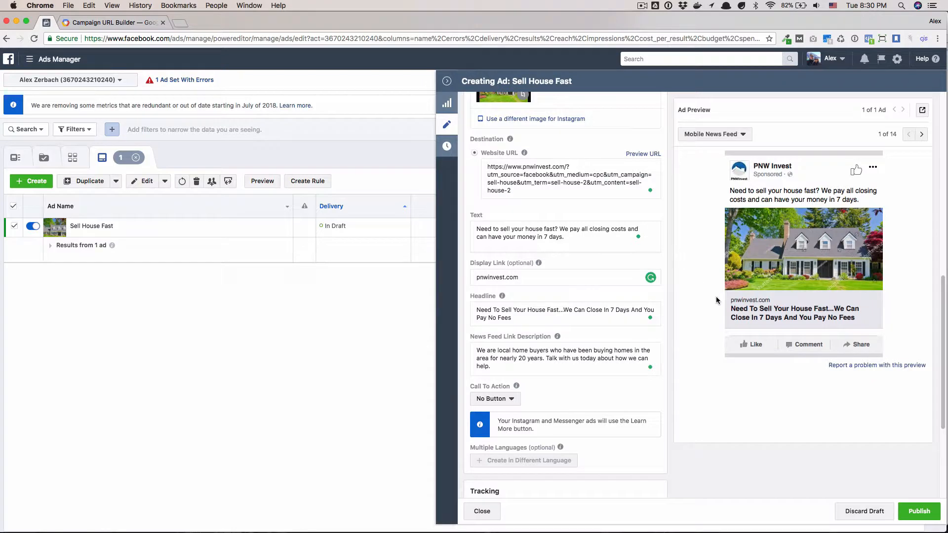
Review the ad's tracking settings, page identity, ad format options and media section.
scroll(612, 303, down, 3)
scroll(611, 303, down, 2)
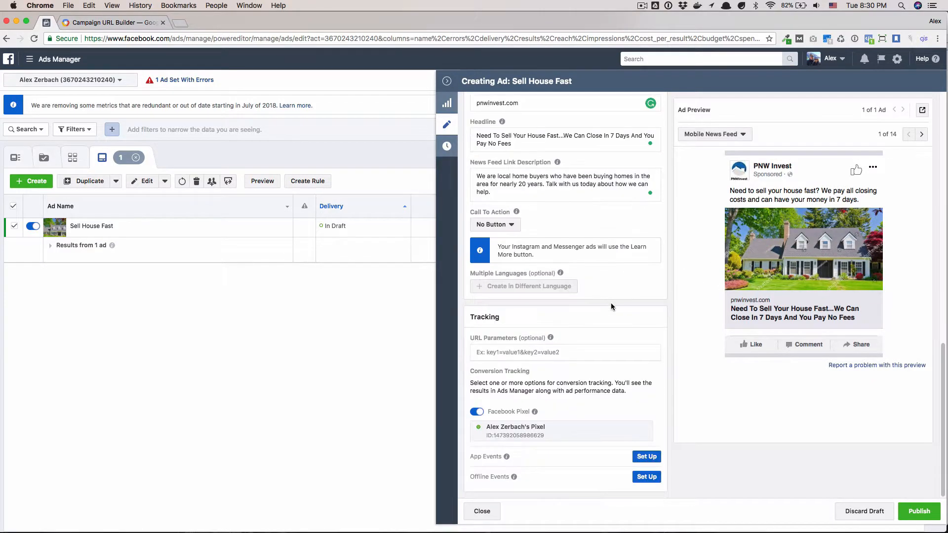
scroll(609, 303, up, 15)
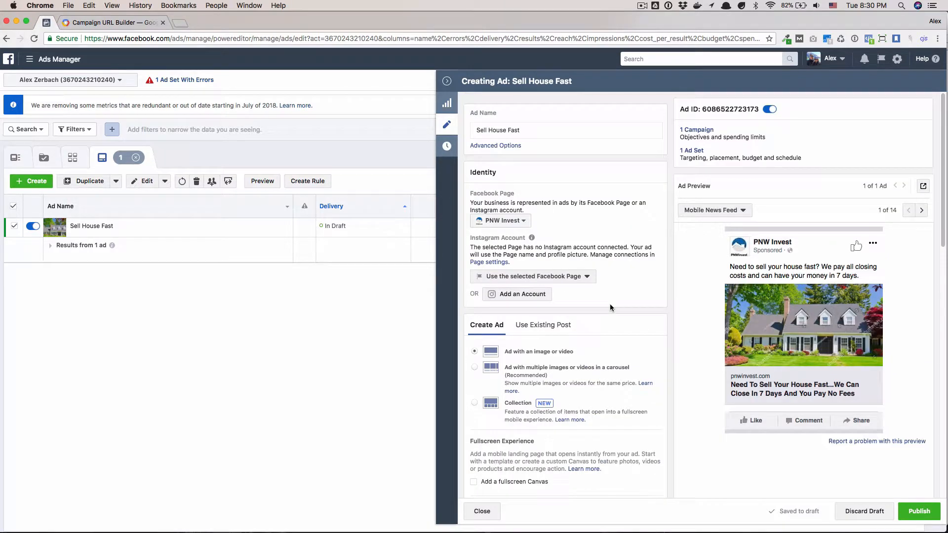
scroll(610, 307, down, 2)
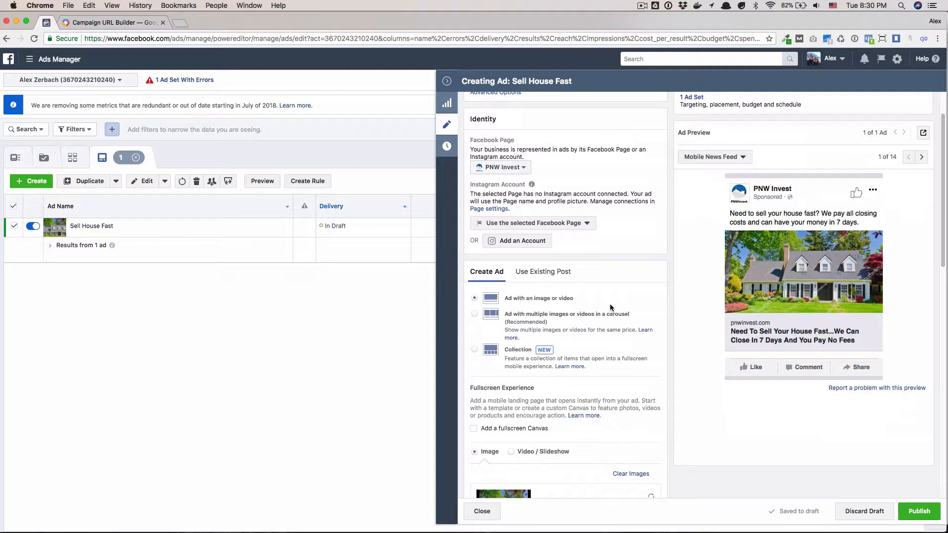
scroll(617, 256, up, 2)
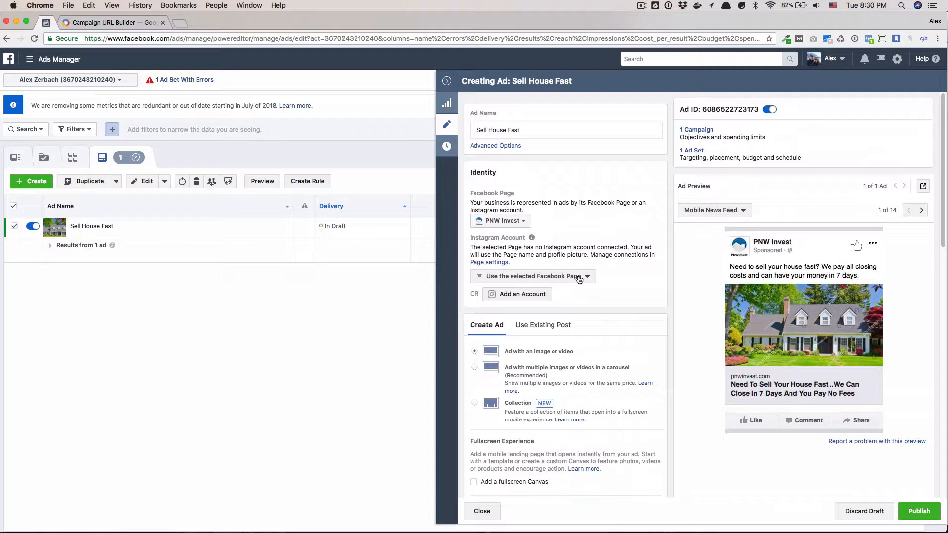
scroll(526, 319, down, 3)
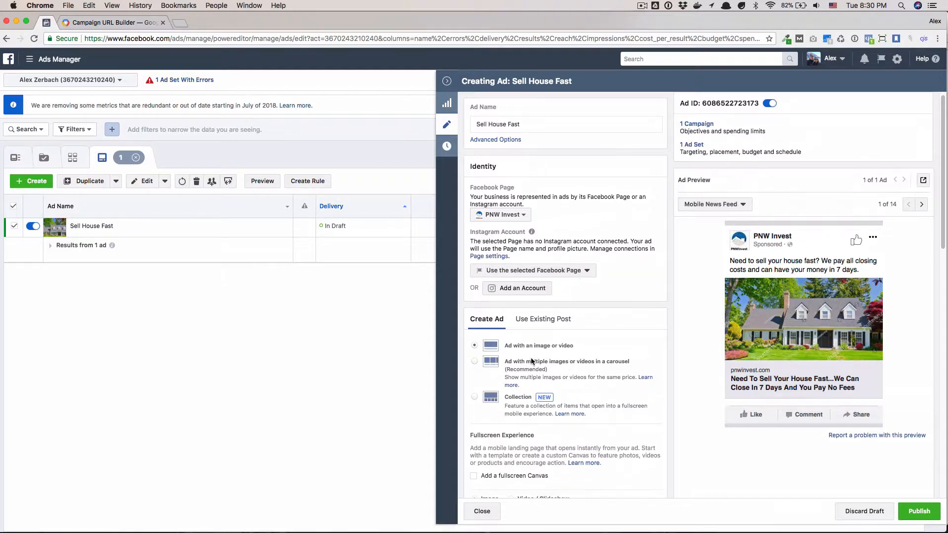
scroll(524, 333, down, 5)
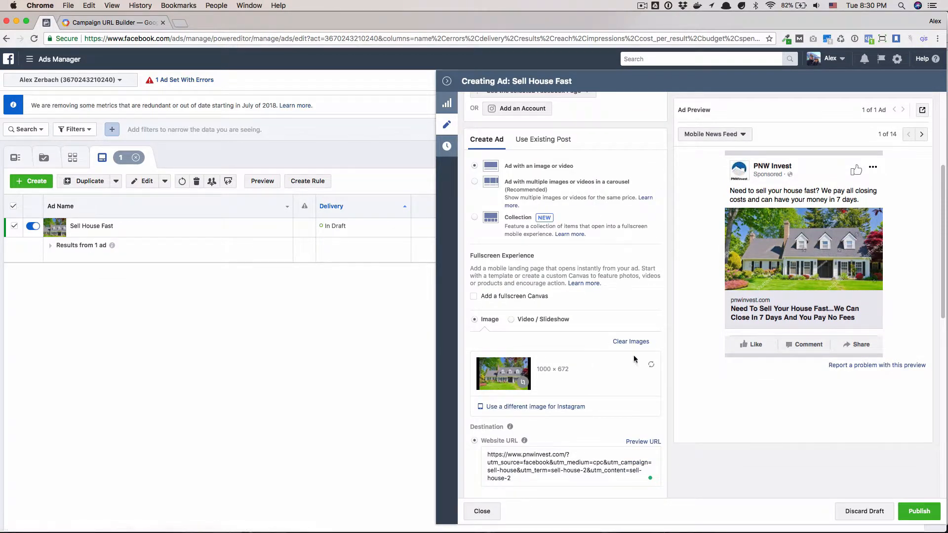
Switch the ad media to Video / Slideshow, use the account video 780112188.mp4 and play it in the preview.
click(533, 319)
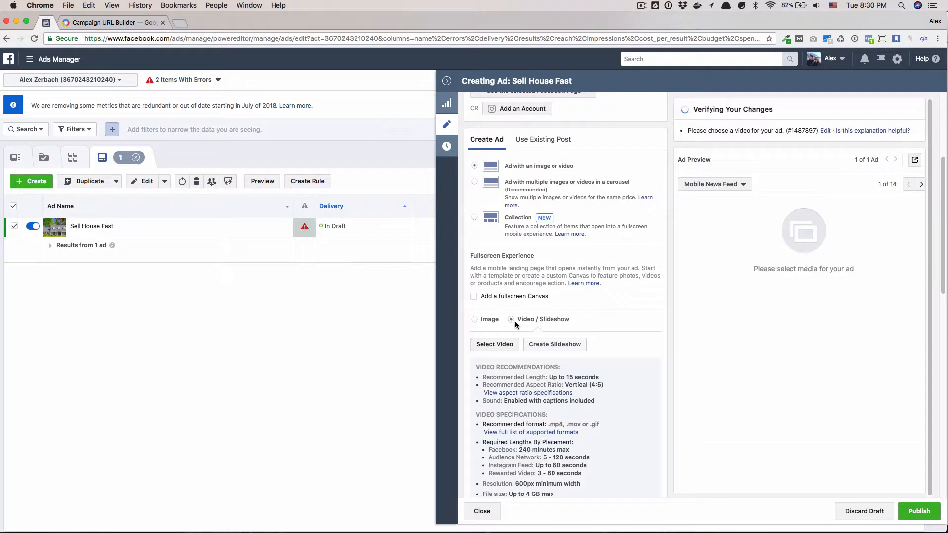
click(511, 349)
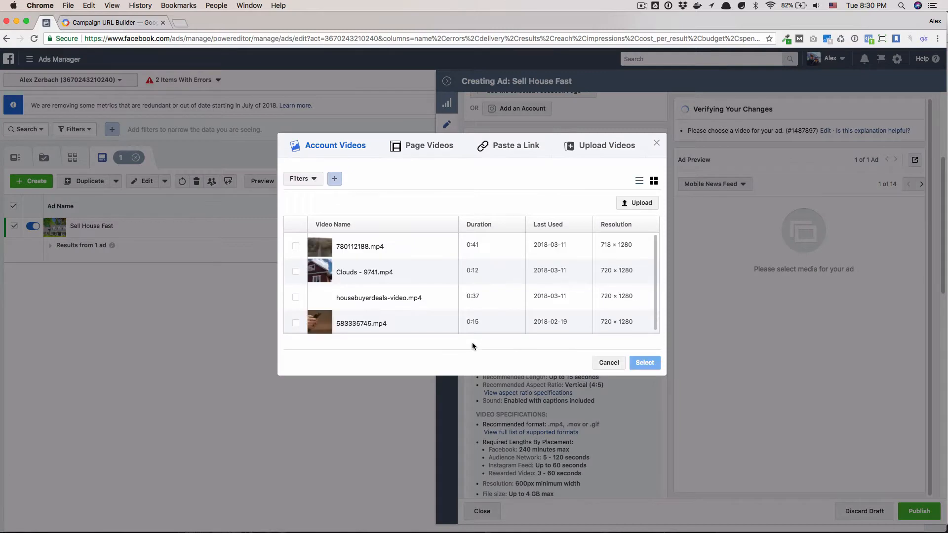
mouse_move(320, 280)
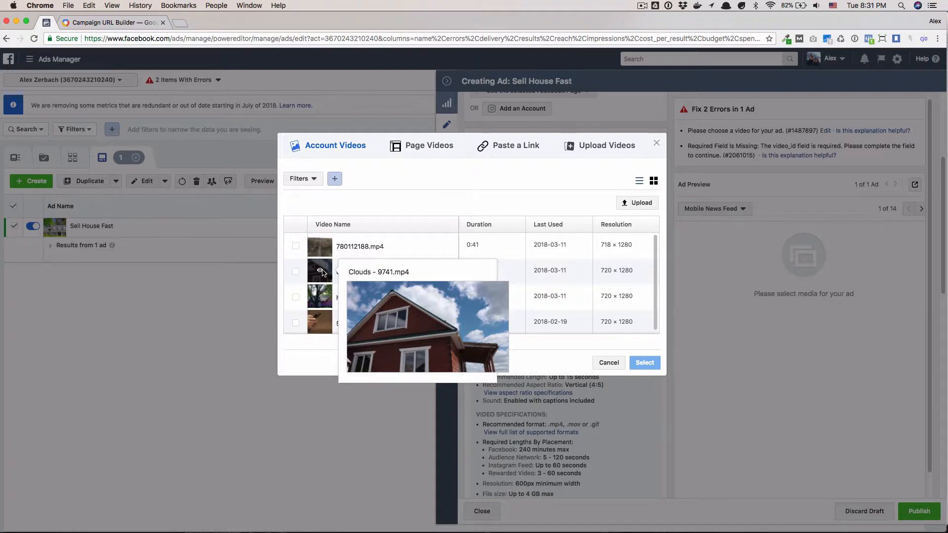
click(296, 246)
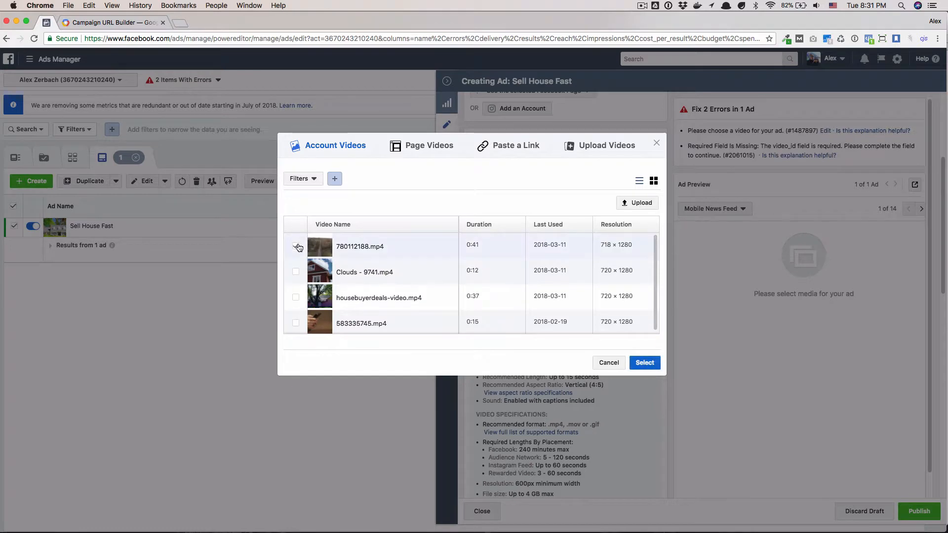
click(644, 363)
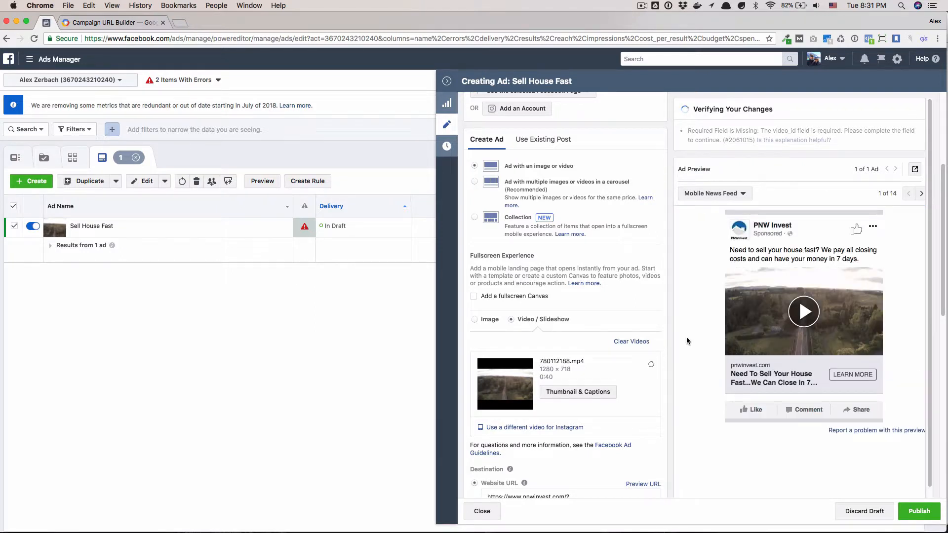
click(797, 320)
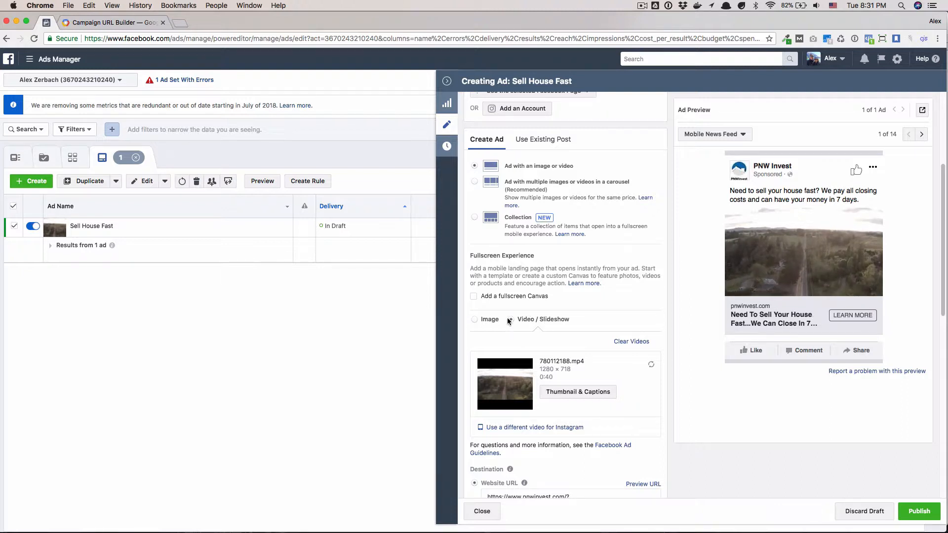
Change the ad format to a carousel and use the account image of the embracing couple by the lake, pexels-photo-802374.jpeg, for card 1.
click(511, 184)
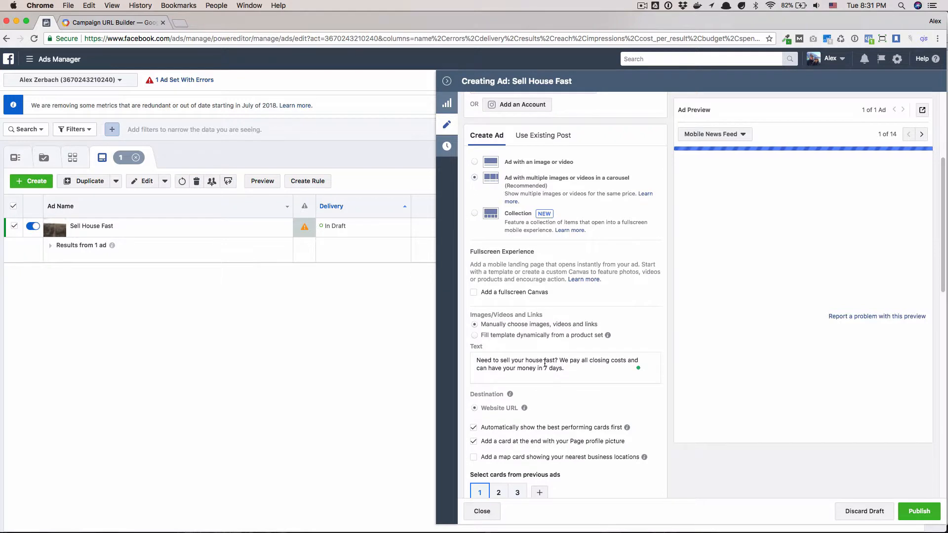
scroll(544, 363, down, 3)
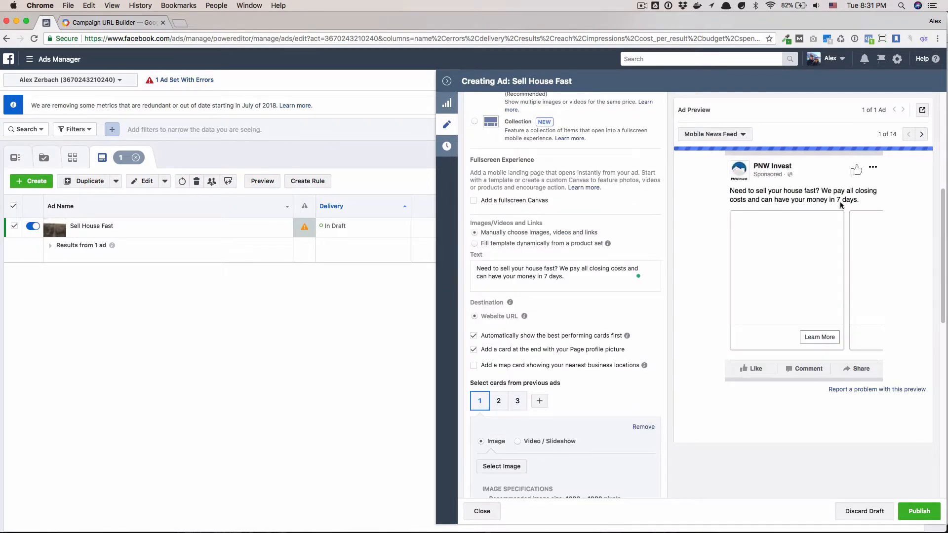
scroll(499, 428, down, 1)
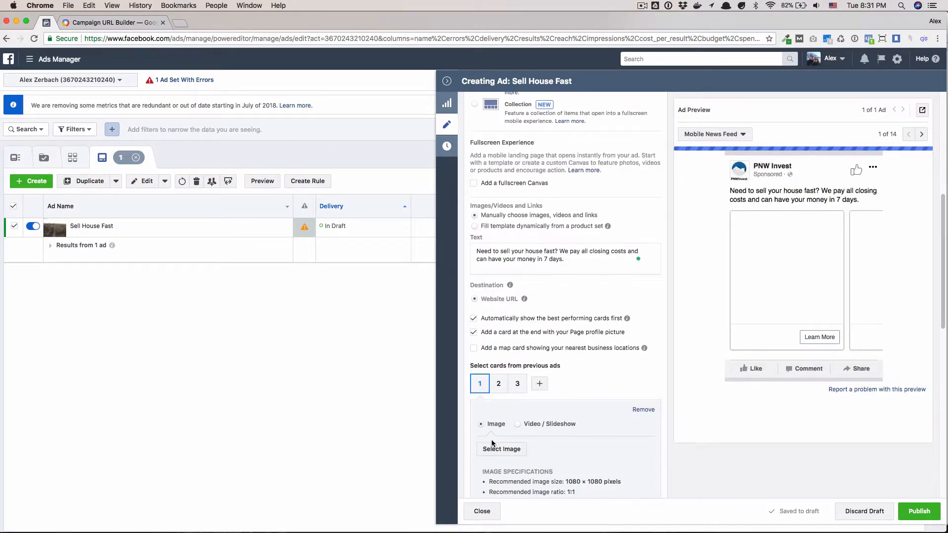
scroll(507, 424, down, 1)
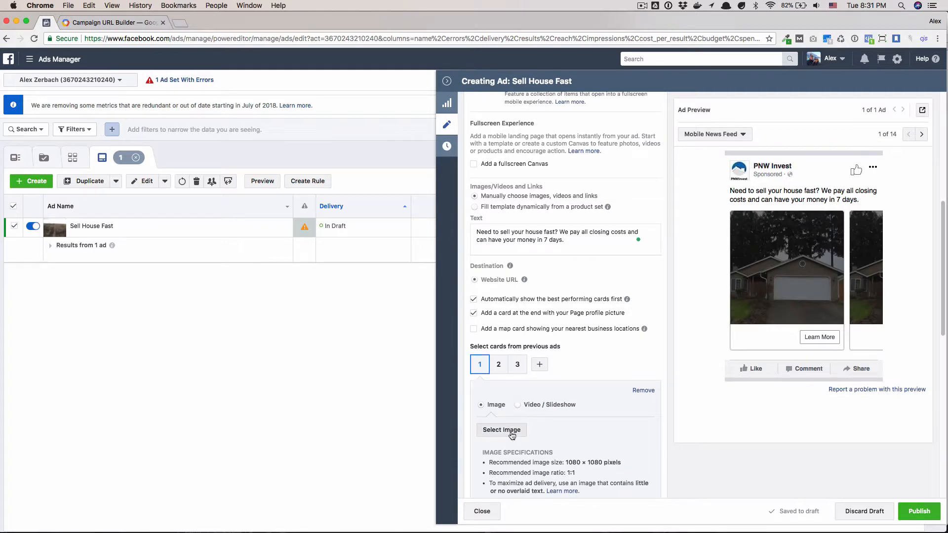
click(510, 431)
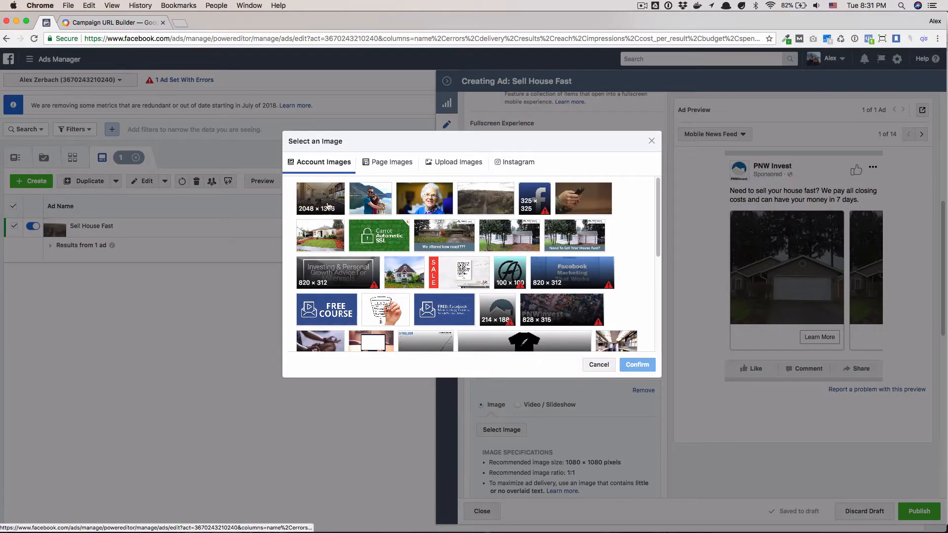
click(371, 198)
click(637, 365)
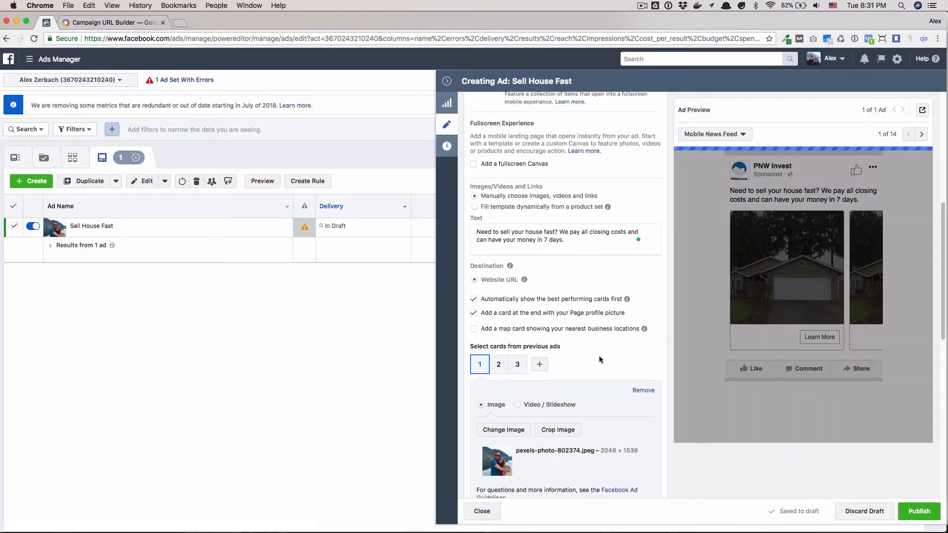
Give carousel card 1 a headline of the couple's first names followed by "Sold Their House Fast. Hear their story".
scroll(599, 356, down, 5)
click(532, 398)
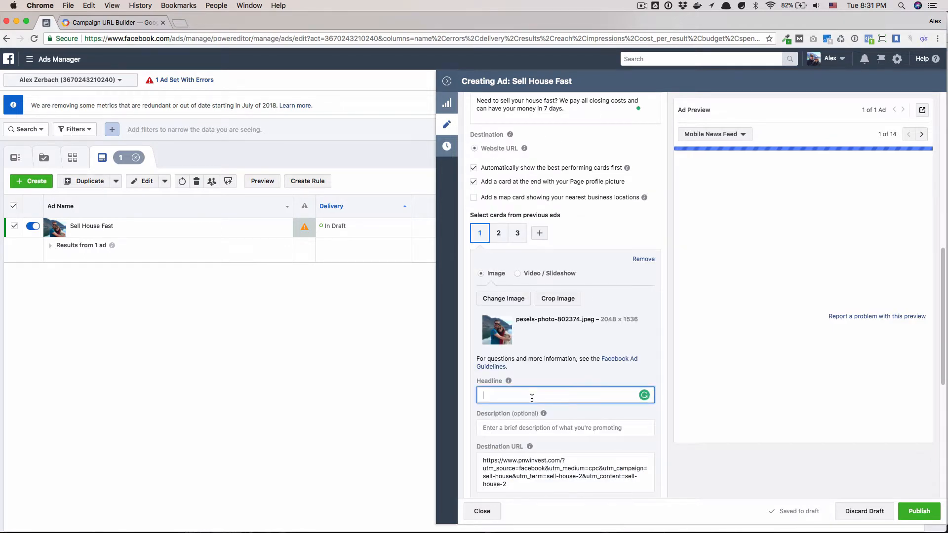
text(S)
key(BackSpace)
text(Tom )
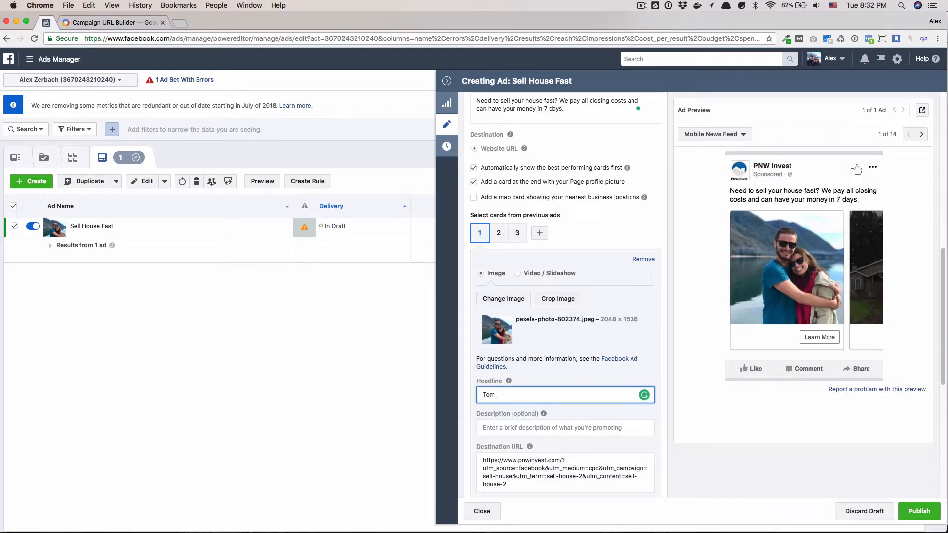
text(and Mary Sold Their House Fast. Hear the)
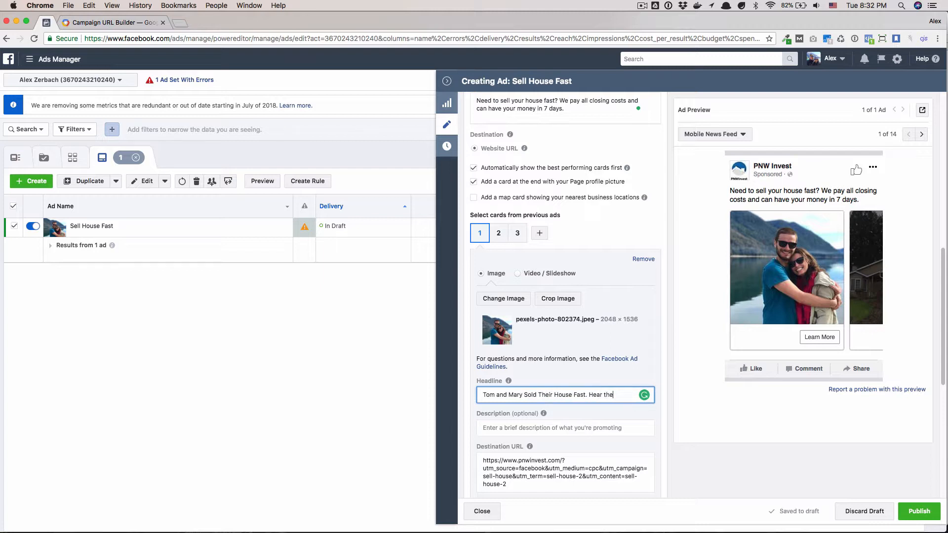
text(ir story)
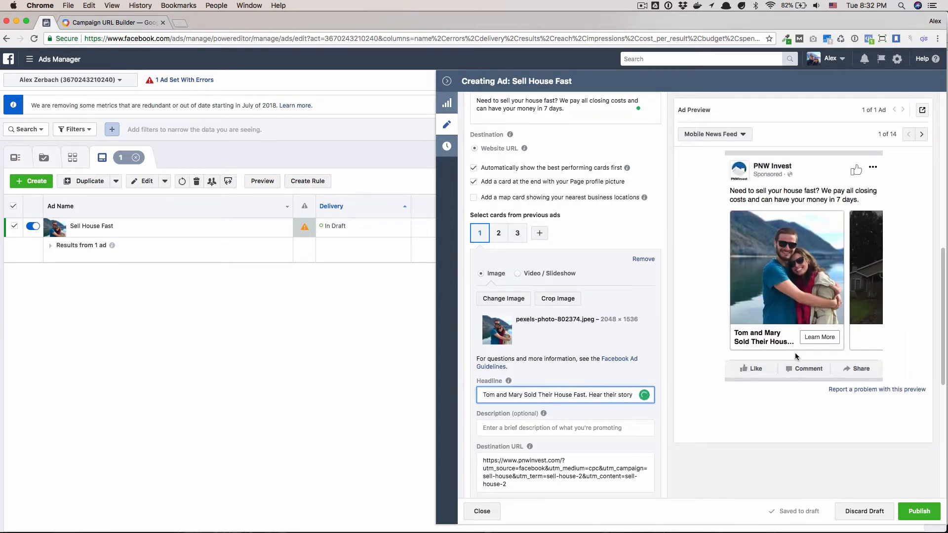
Use the account image of the smiling elderly woman, pexels-photo-432722.jpeg, for carousel card 2.
click(499, 233)
click(501, 298)
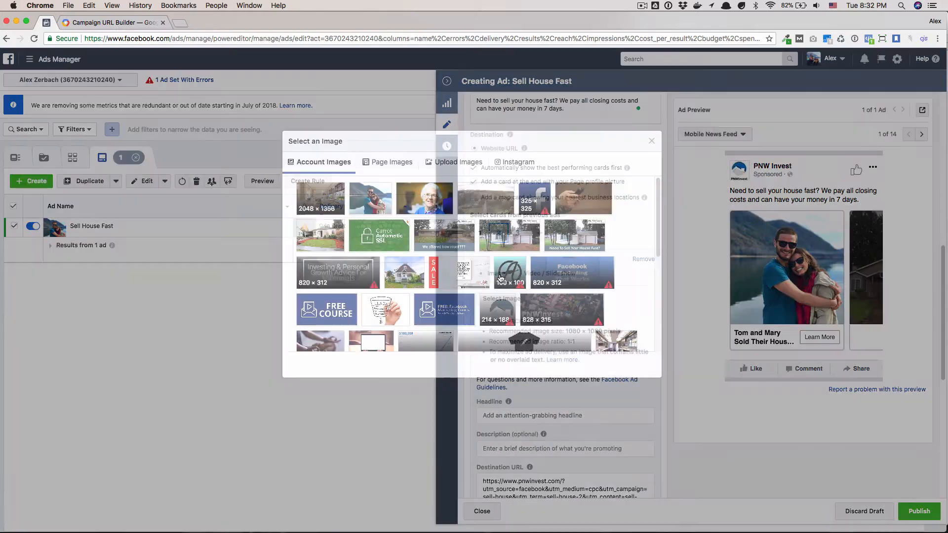
click(424, 198)
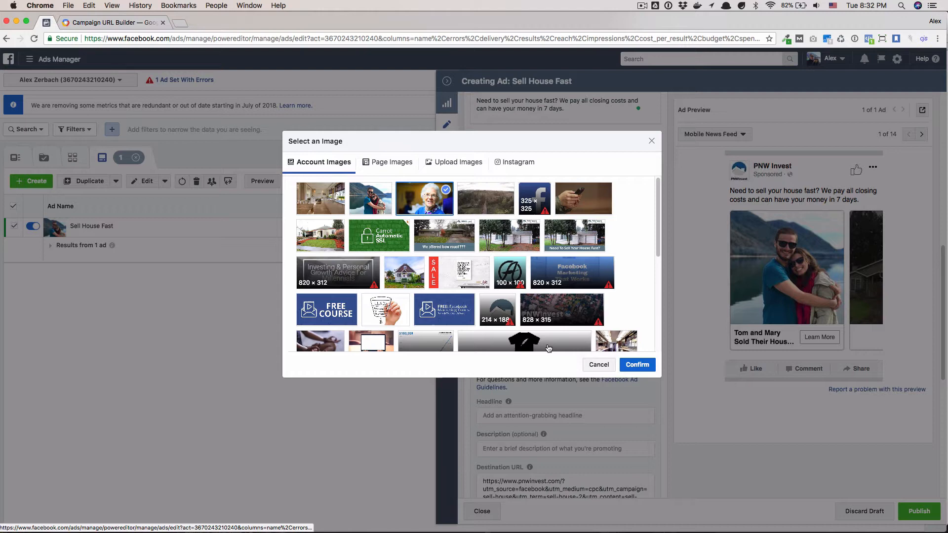
click(639, 362)
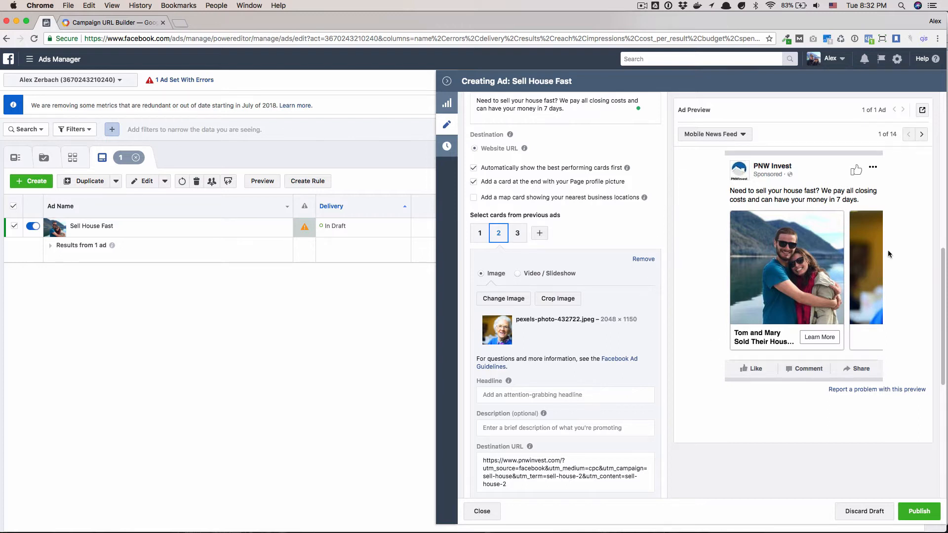
Review the destination URLs and link settings of carousel cards 2, 1 and 3.
scroll(632, 360, down, 3)
triple_click(530, 398)
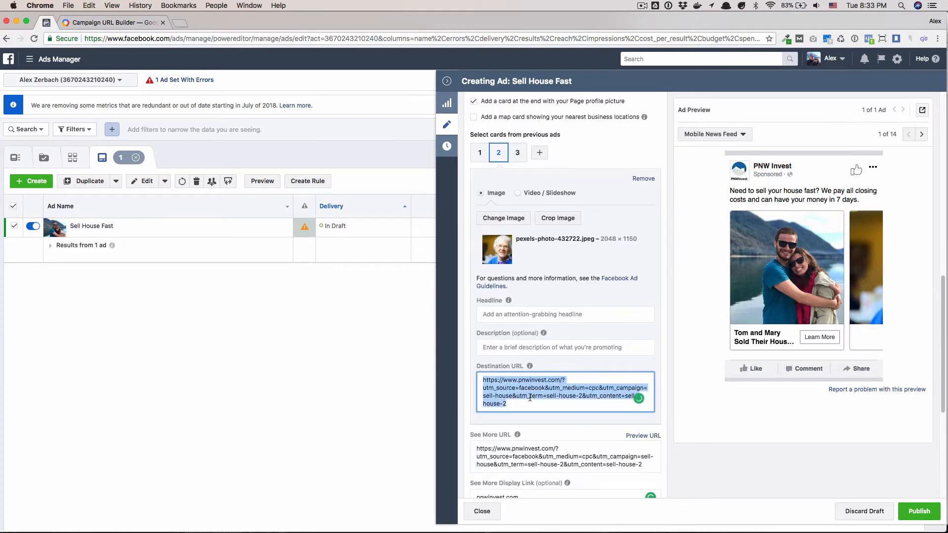
scroll(529, 398, down, 3)
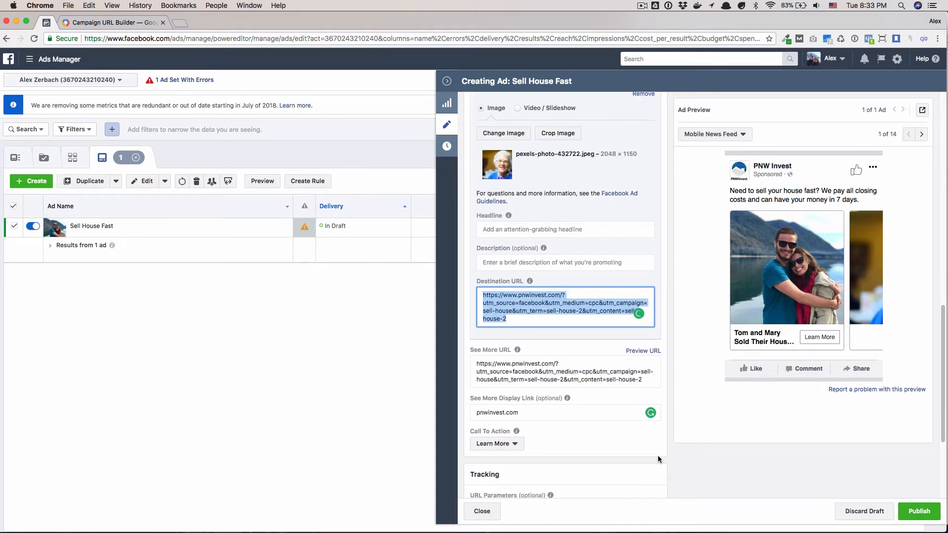
scroll(505, 282, up, 5)
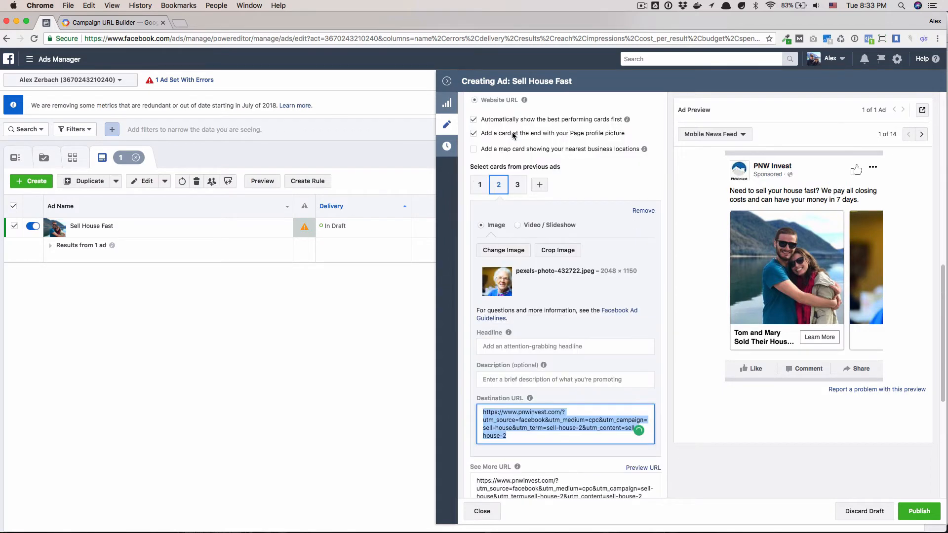
click(478, 187)
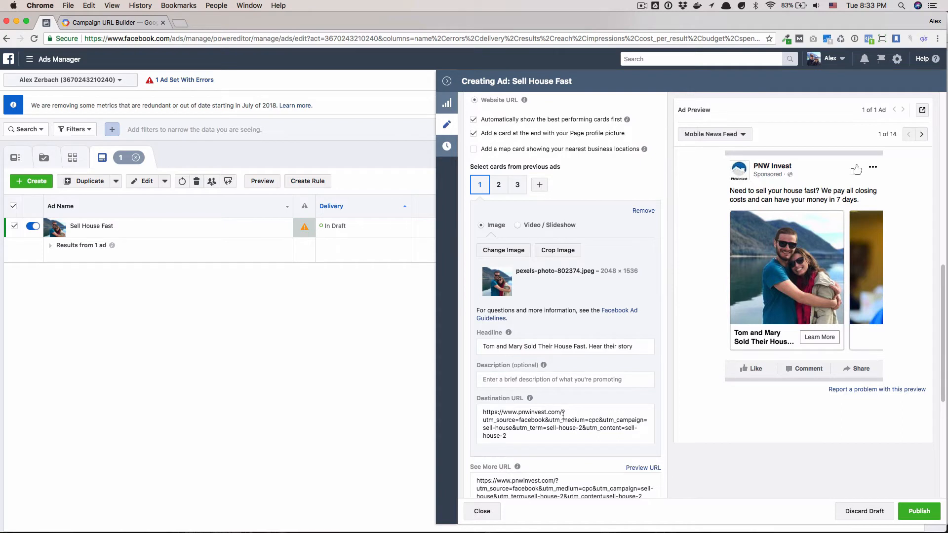
scroll(533, 222, down, 2)
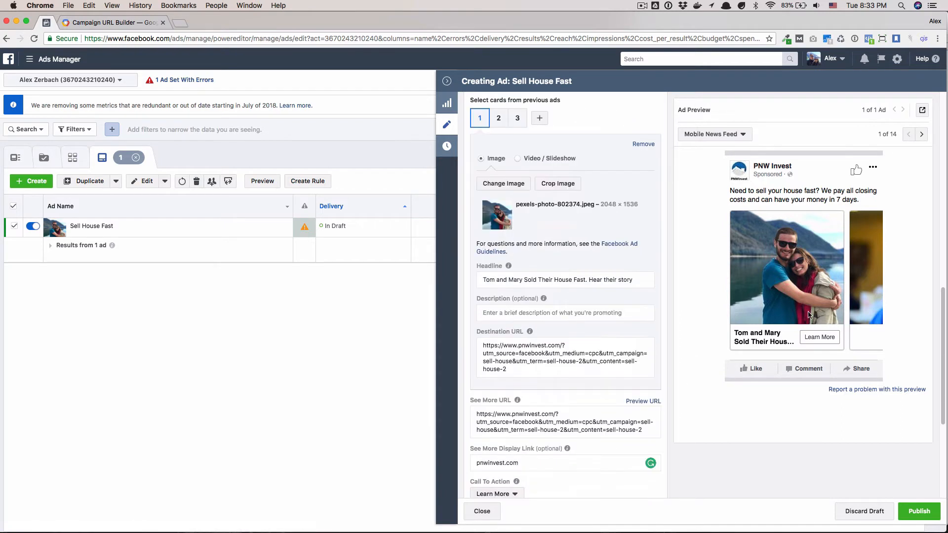
click(517, 120)
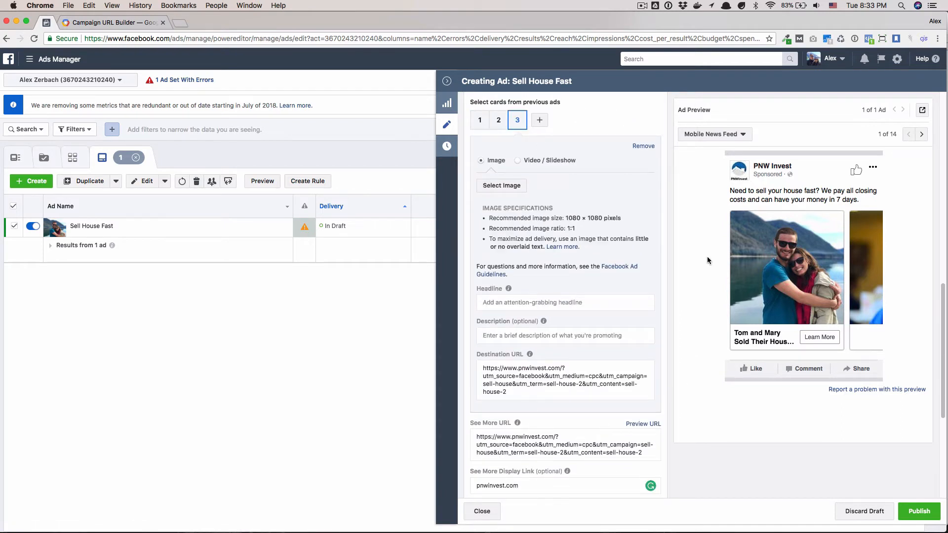
scroll(563, 423, down, 1)
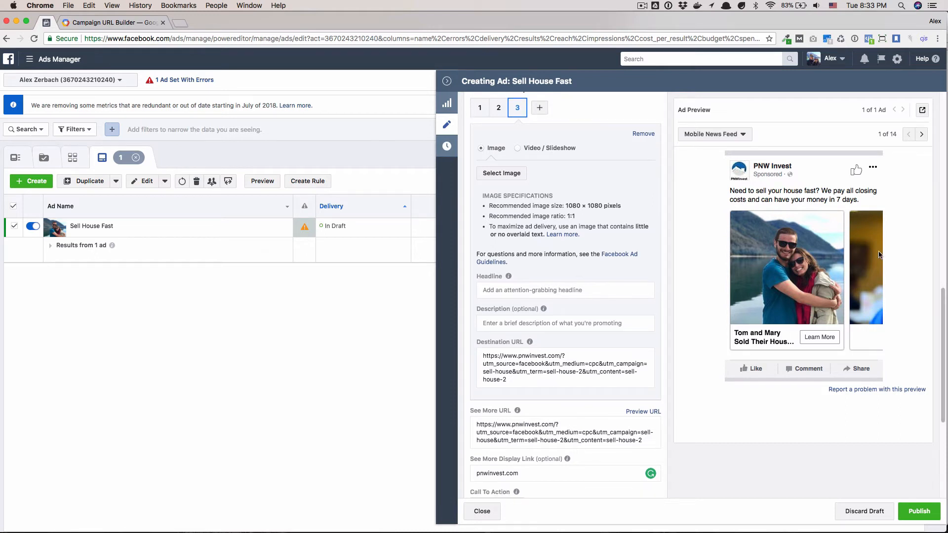
Switch the ad preview to Desktop News Feed and browse the carousel through to its end card.
click(721, 134)
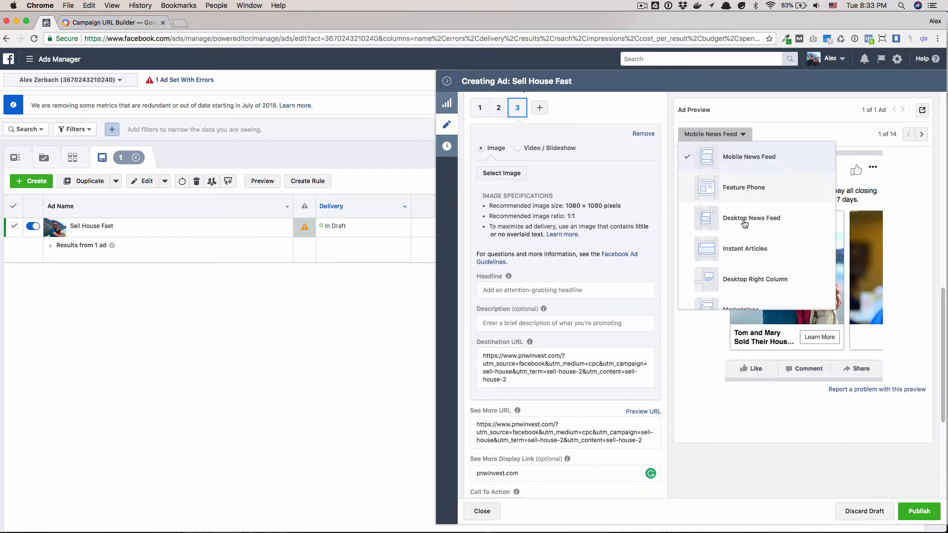
click(741, 229)
click(915, 296)
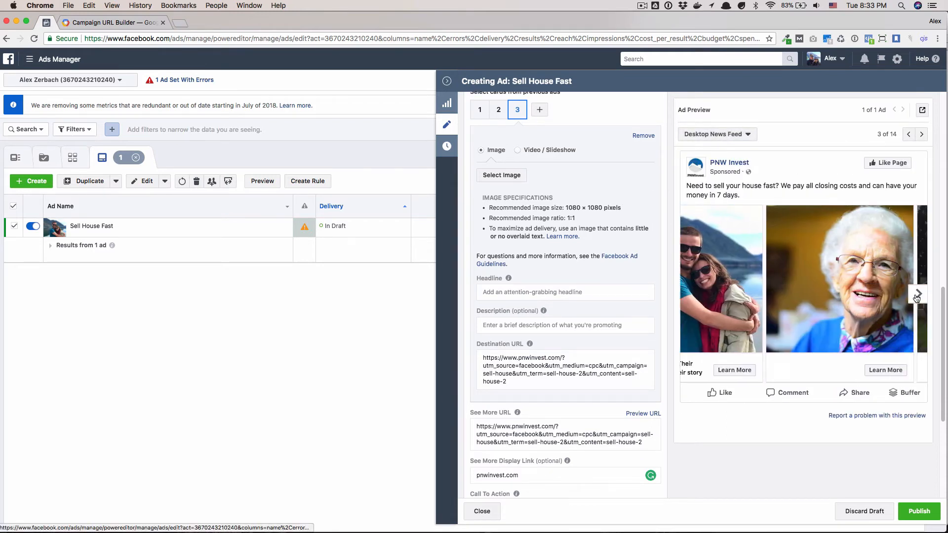
click(915, 296)
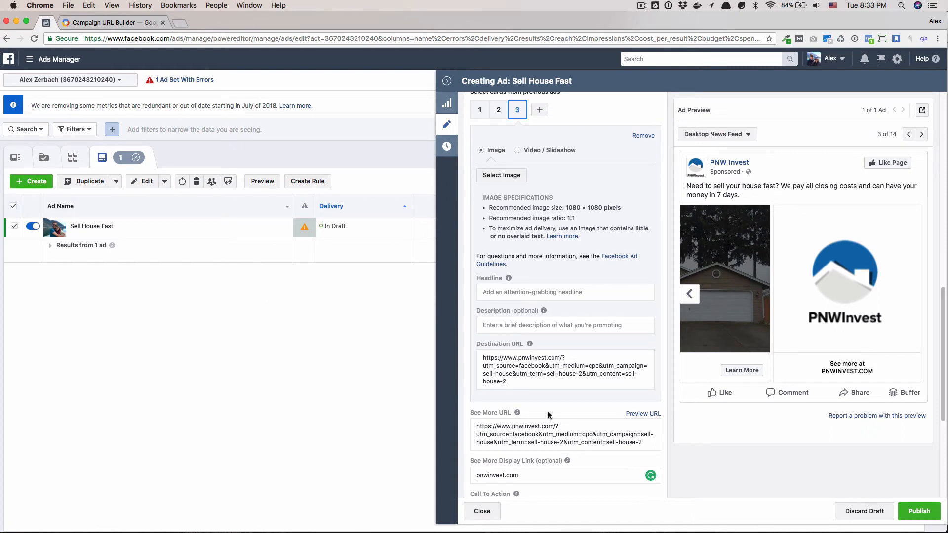
scroll(583, 373, up, 3)
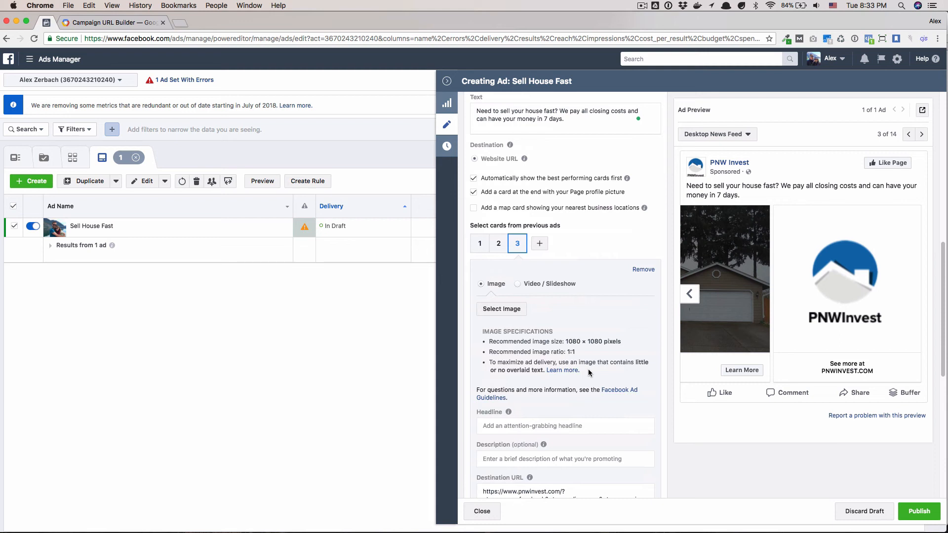
scroll(597, 355, up, 2)
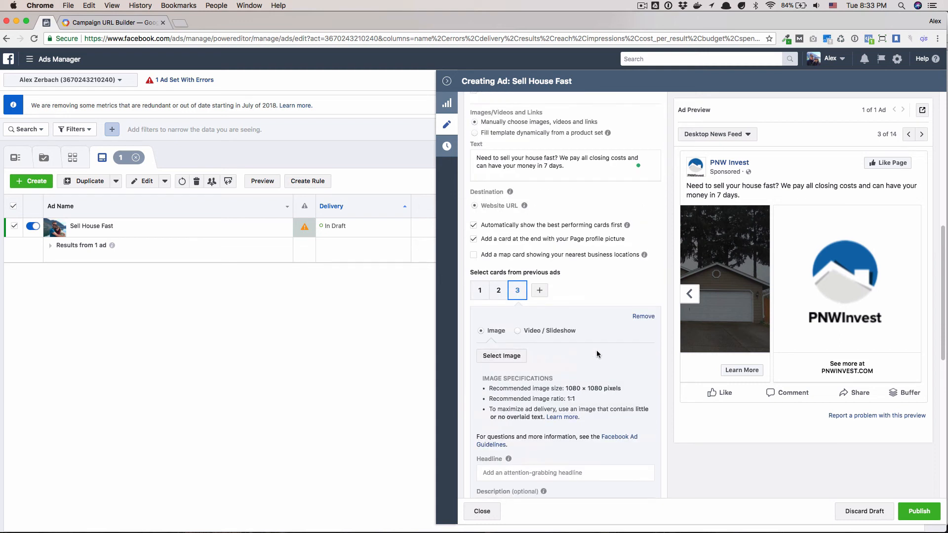